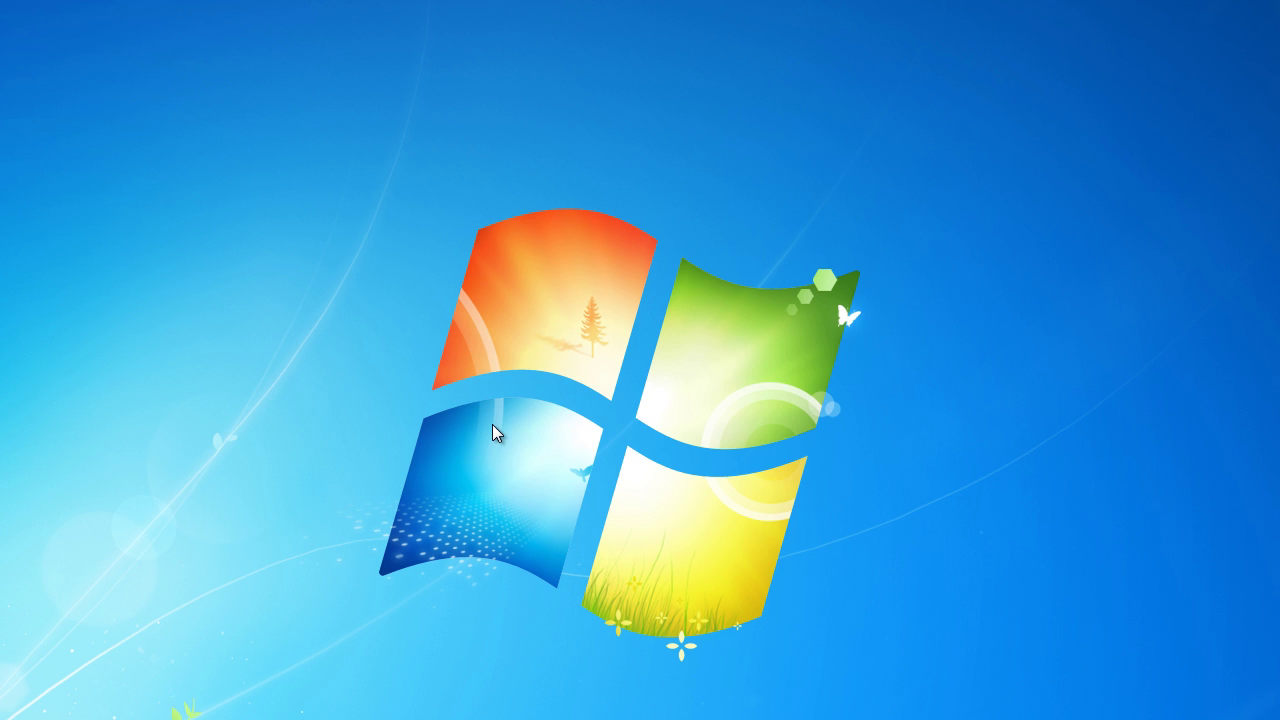
Switch to Word and browse the References, Mailings, Review, Page Layout and Insert tabs.
key("alt+Tab")
key("alt+Tab")
key("alt+Tab")
key("alt+Tab")
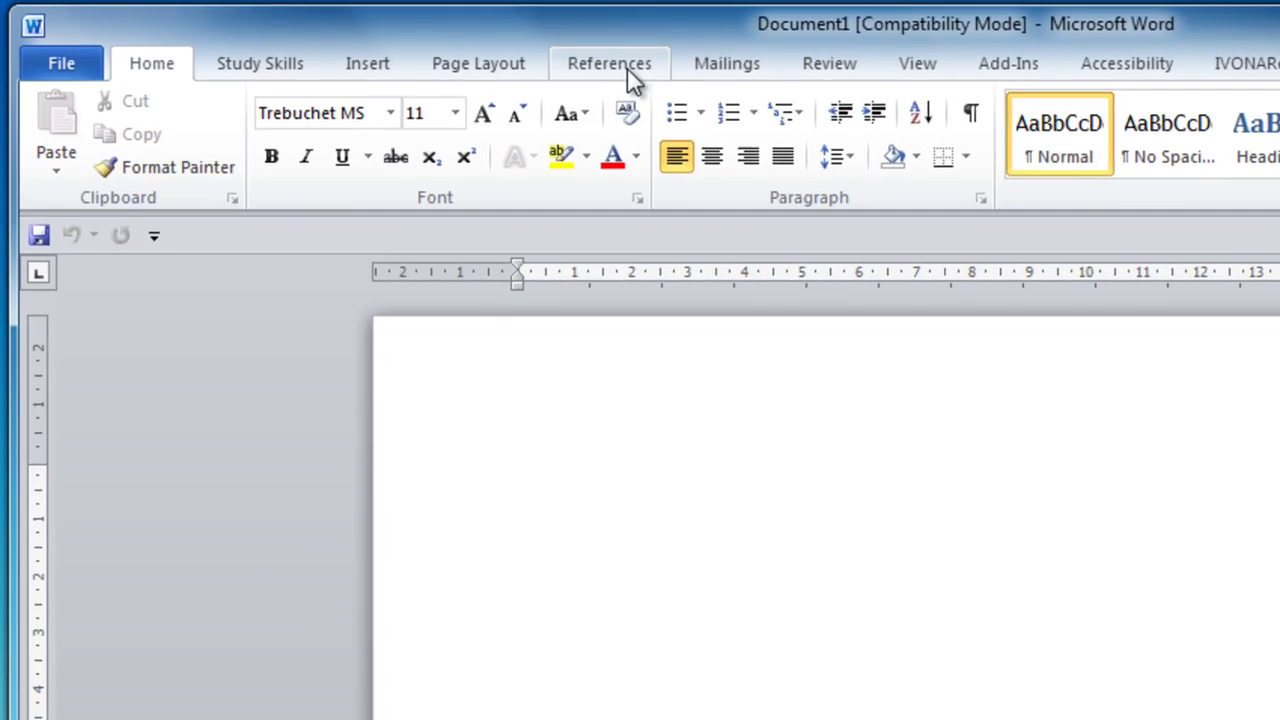
left_click(632, 67)
left_click(720, 67)
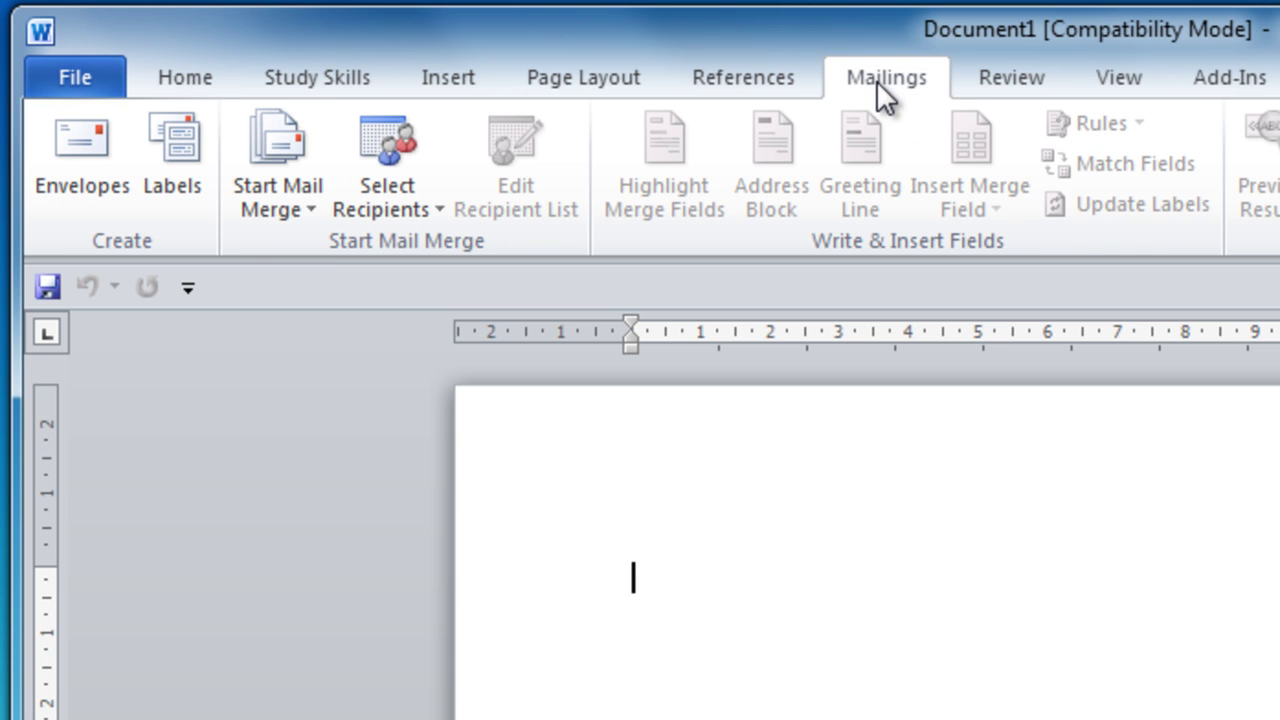
left_click(1002, 80)
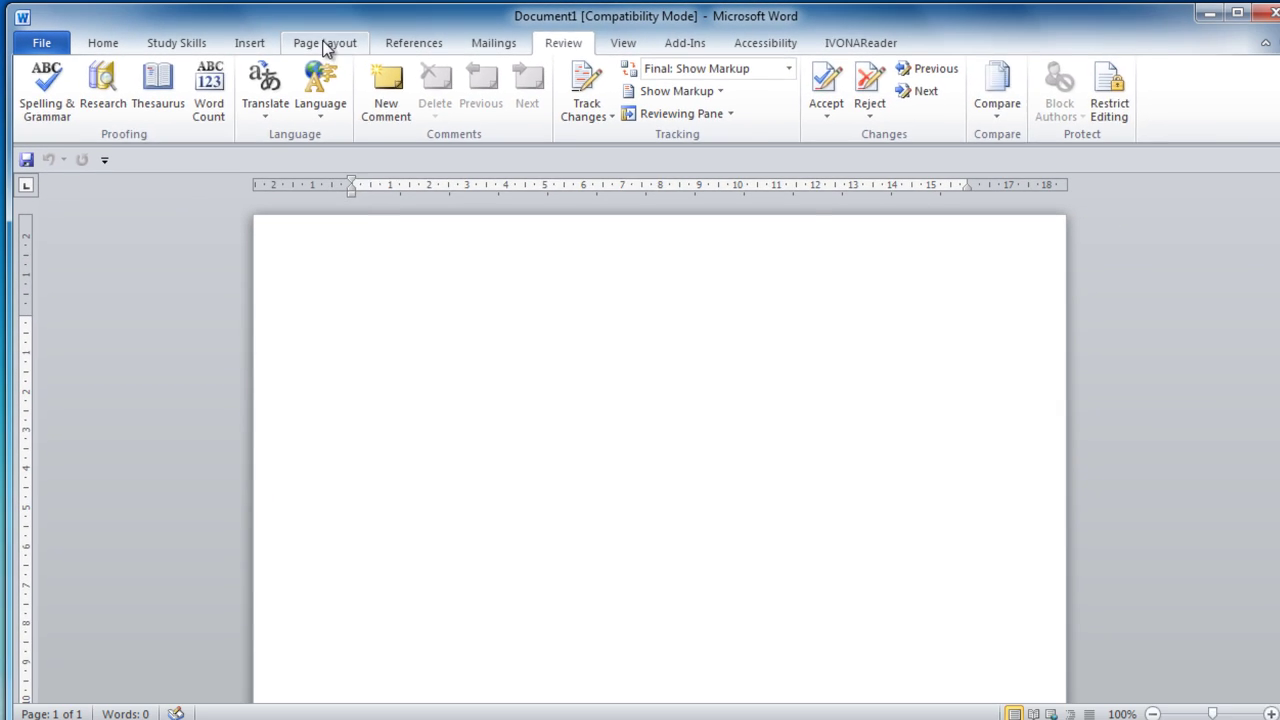
left_click(432, 57)
left_click(333, 57)
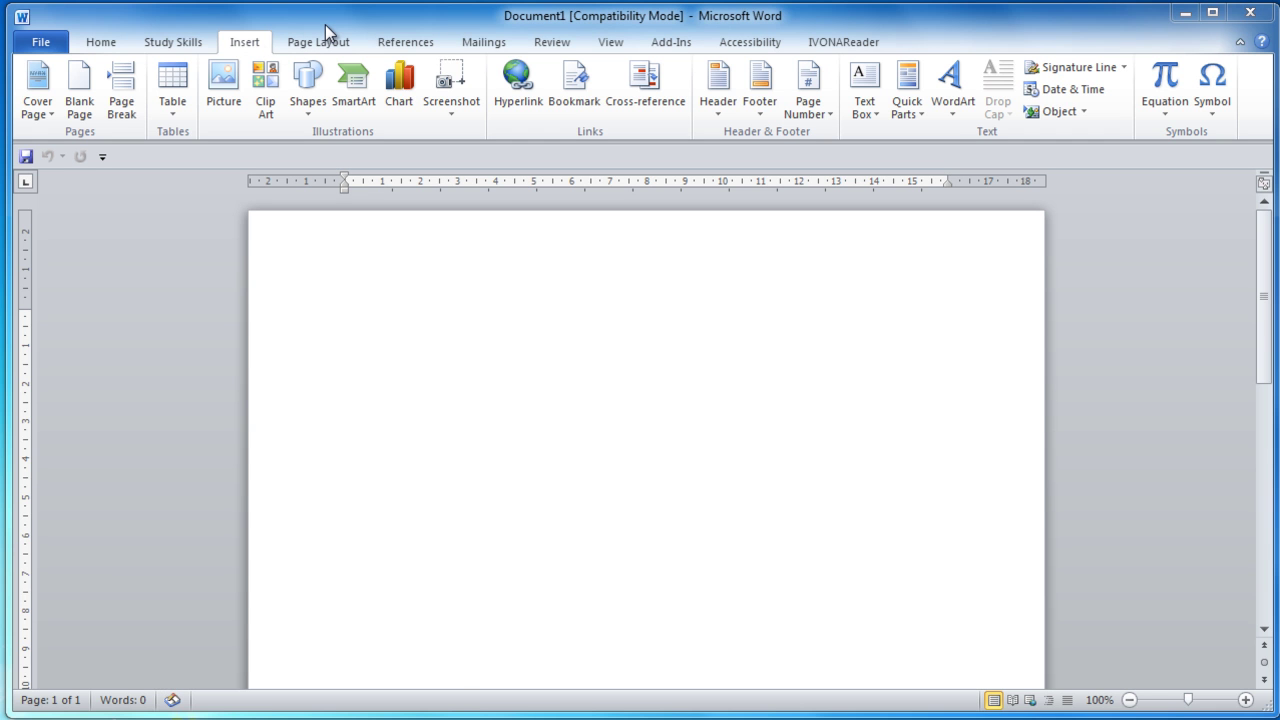
Bring Adobe Reader forward, look through its Window, Edit and View menus, then close them.
key("alt+Tab")
key("alt+Tab")
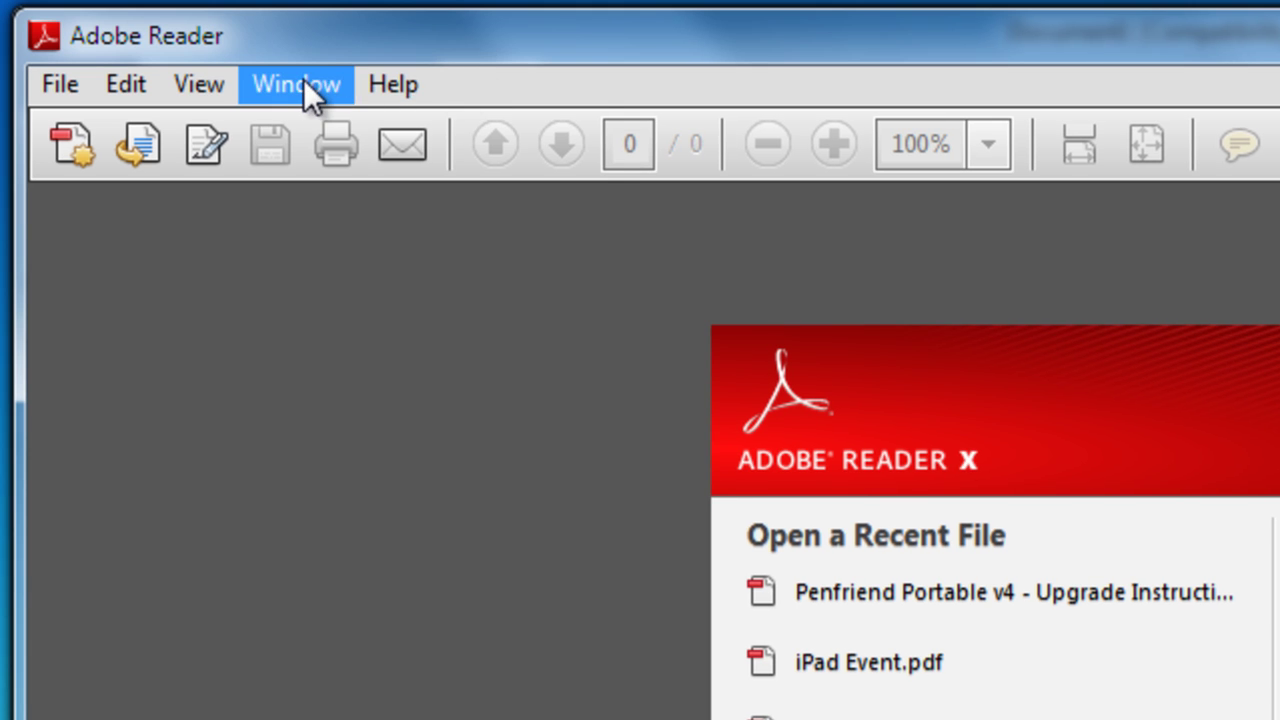
left_click(303, 79)
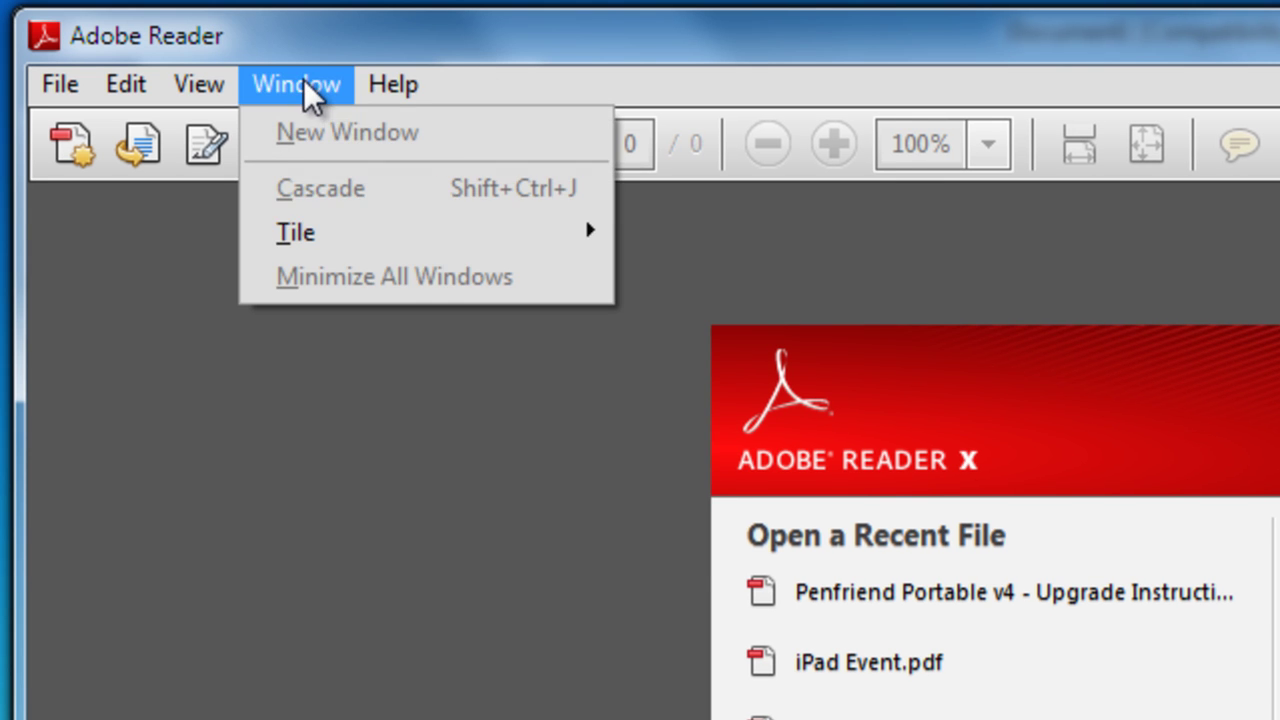
mouse_move(199, 85)
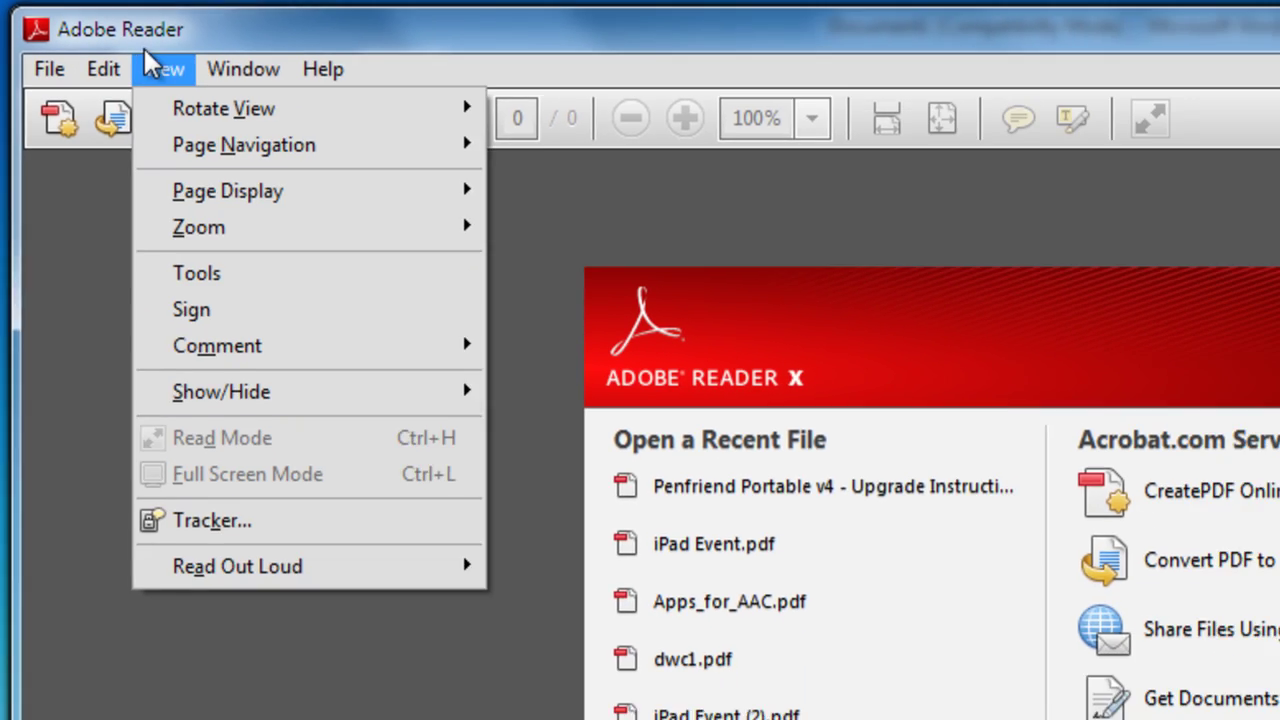
left_click(206, 42)
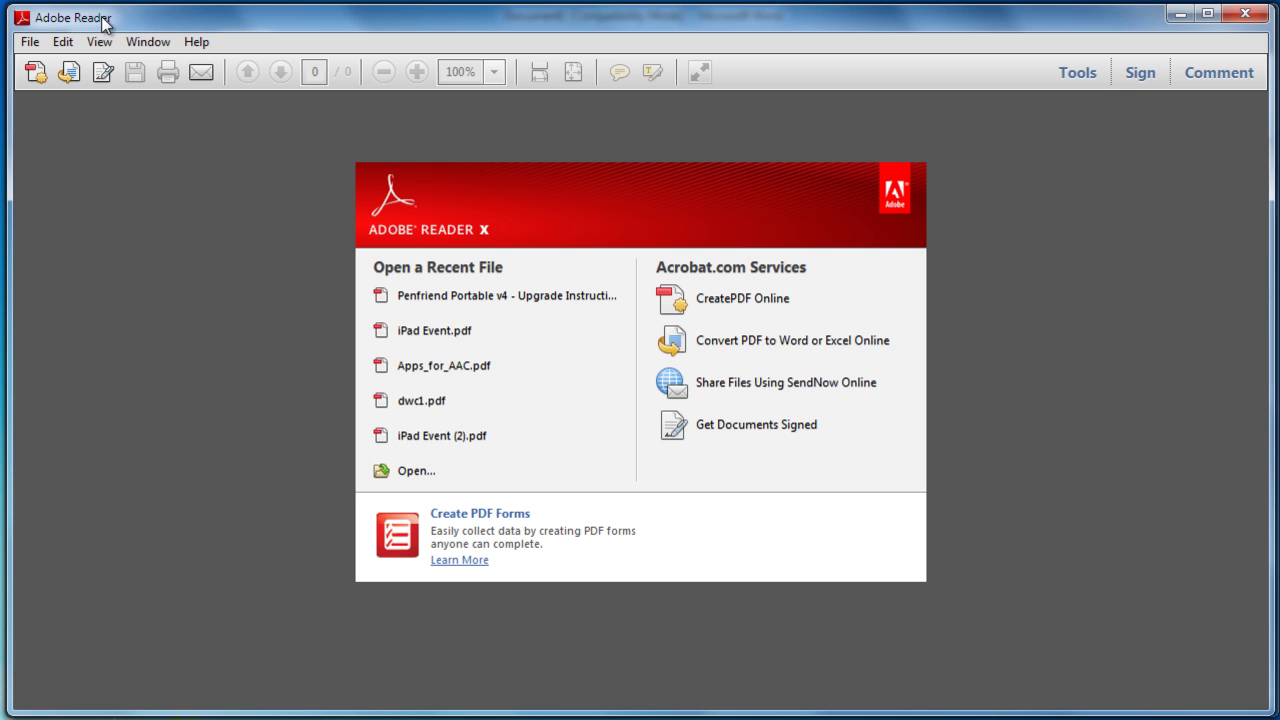
Switch to Internet Explorer's Google page and show the Favorites menu.
key("alt+Tab")
key("alt+Tab")
key("alt+Tab")
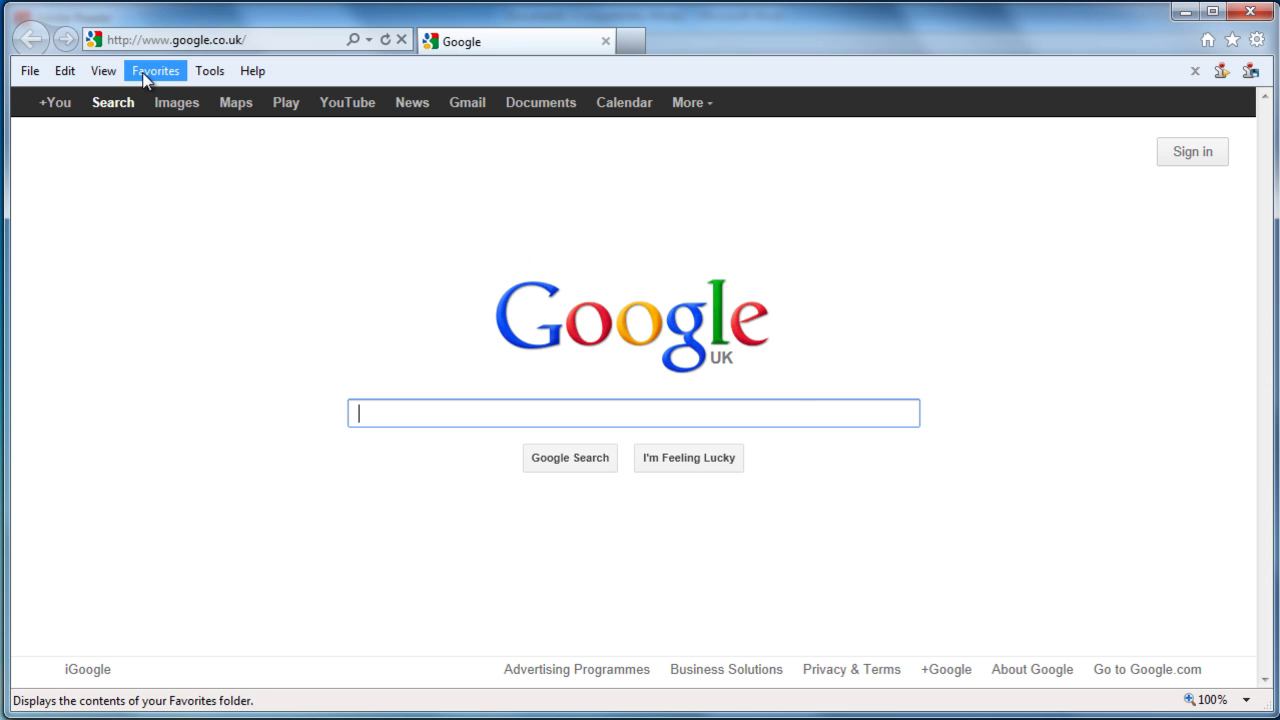
left_click(209, 70)
mouse_move(155, 80)
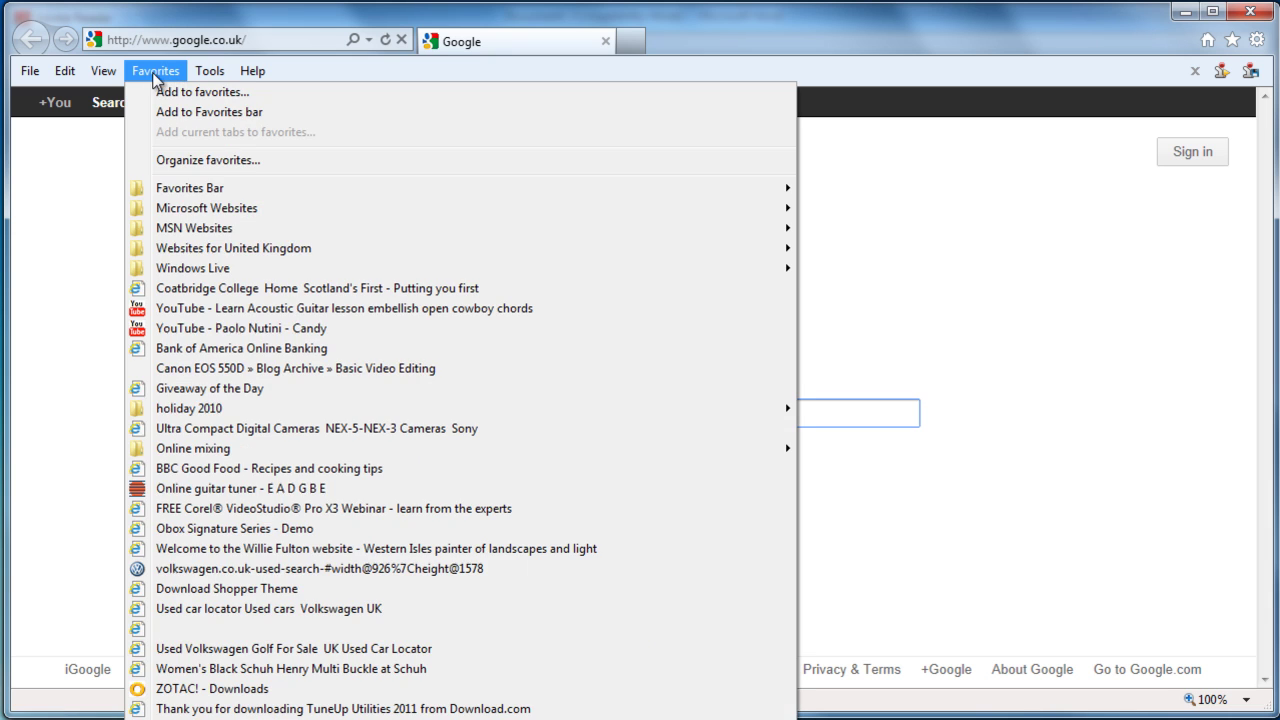
mouse_move(96, 76)
Close the Favorites menu and minimize Internet Explorer, Adobe Reader and Word.
left_click(1185, 20)
left_click(1184, 14)
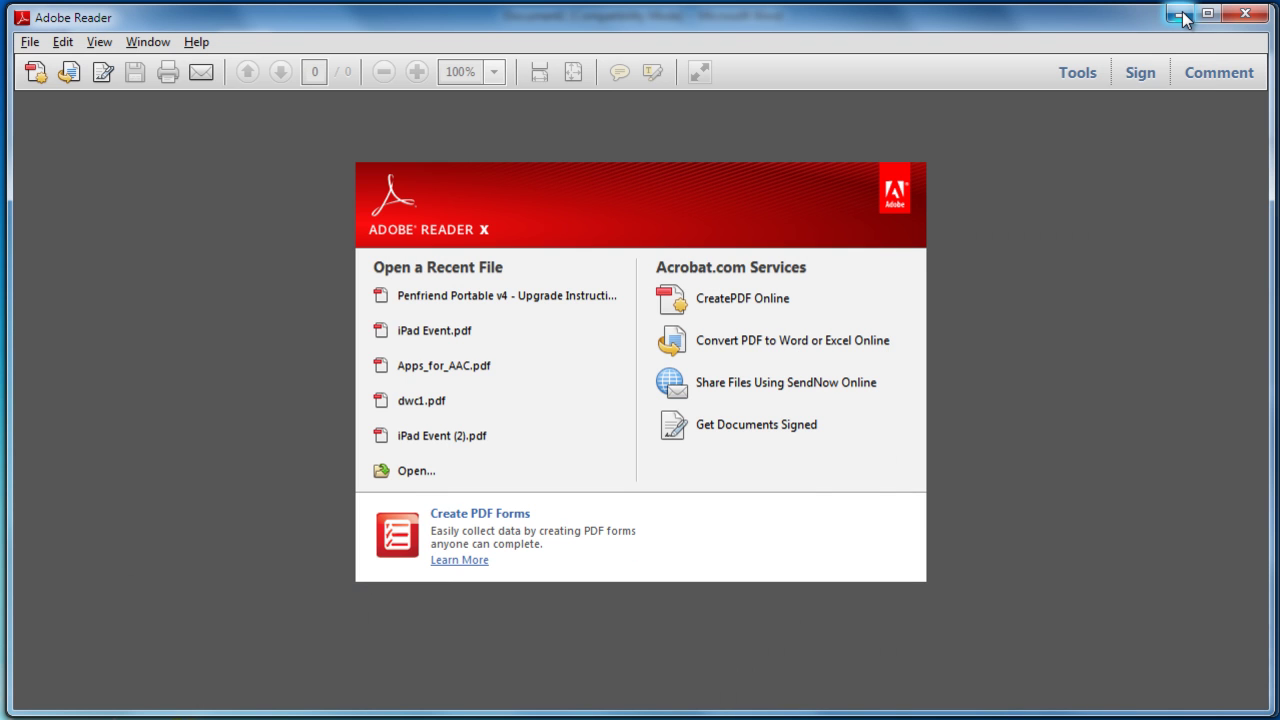
left_click(1183, 14)
left_click(1183, 14)
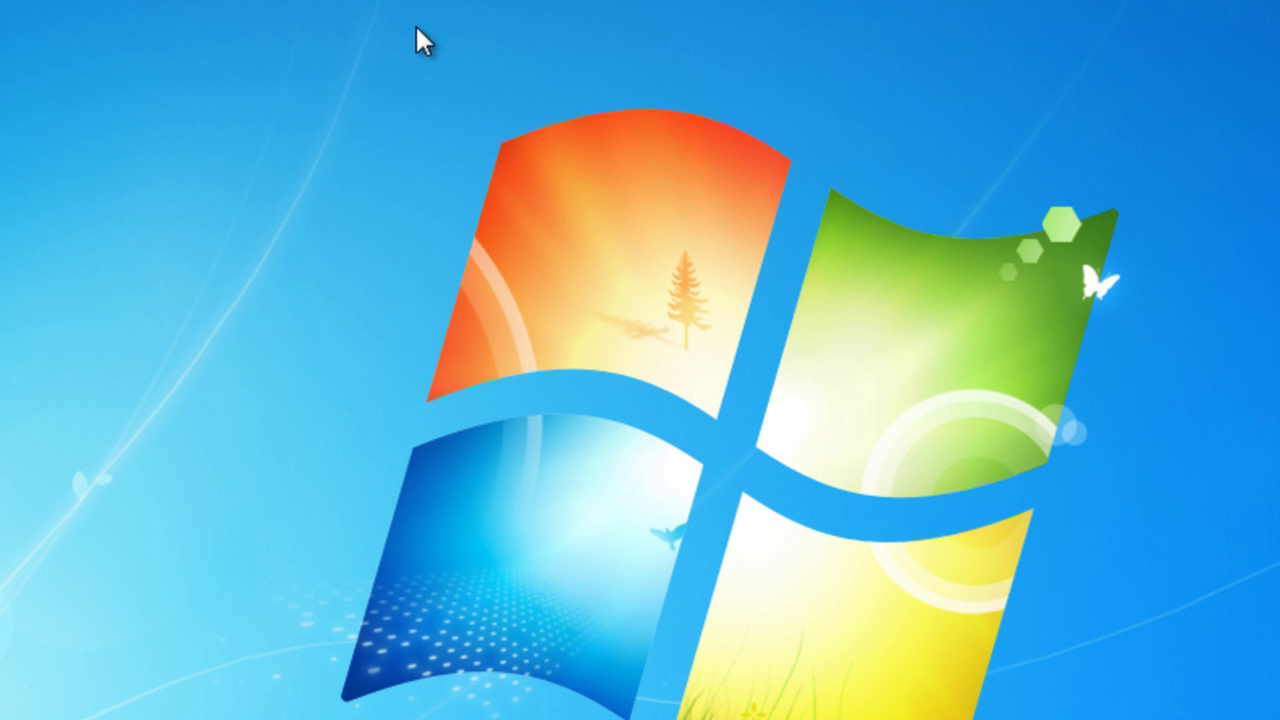
Open Personalize from the desktop menu, return to Control Panel Home, then reopen Personalization.
right_click(477, 95)
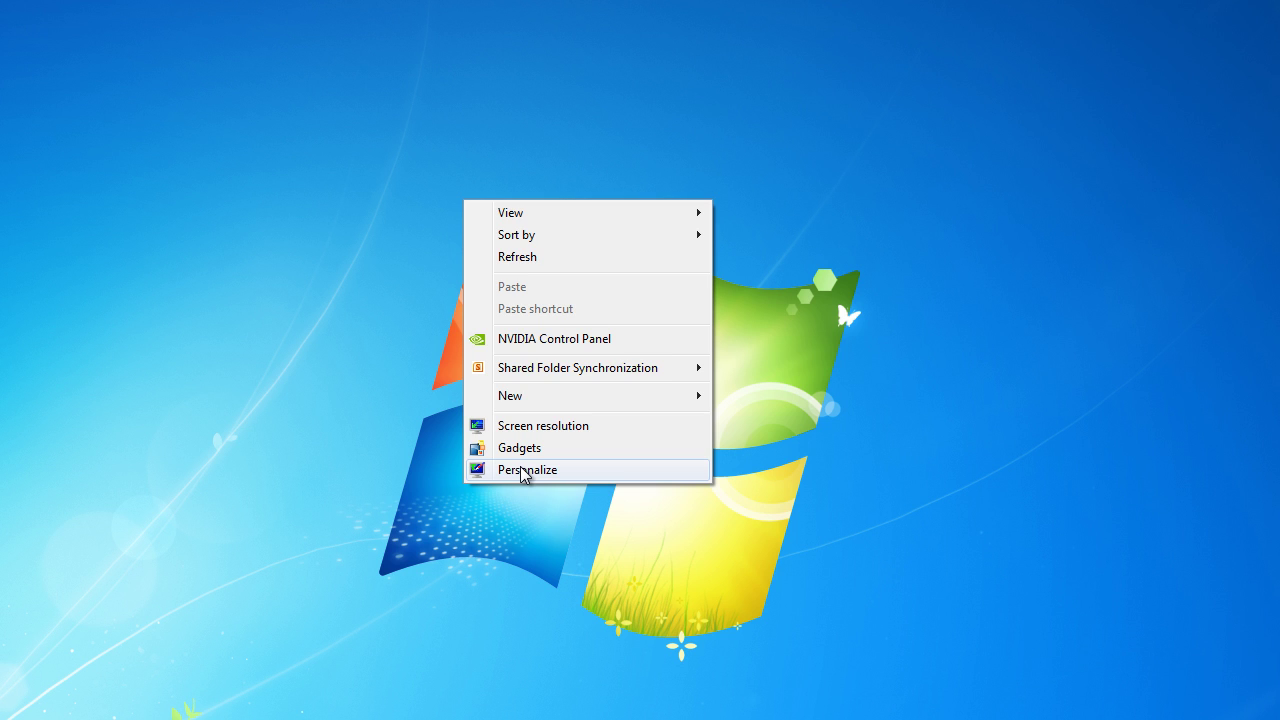
left_click(522, 470)
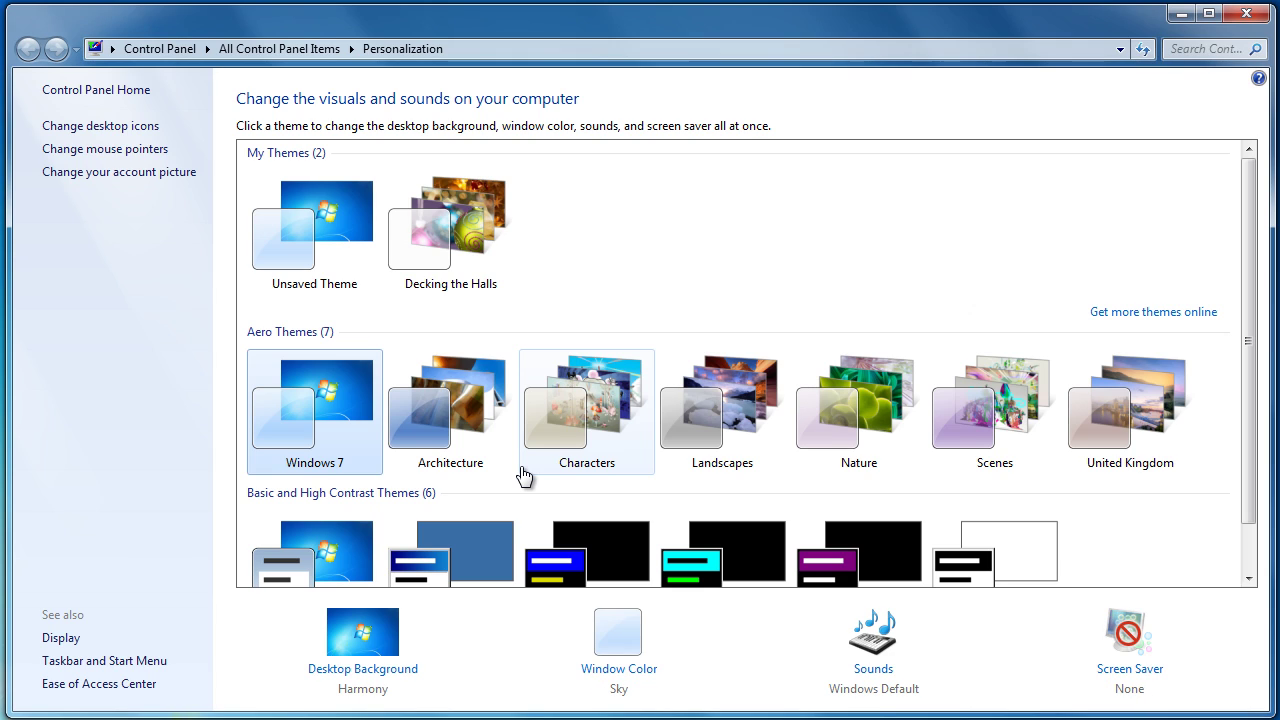
left_click(95, 91)
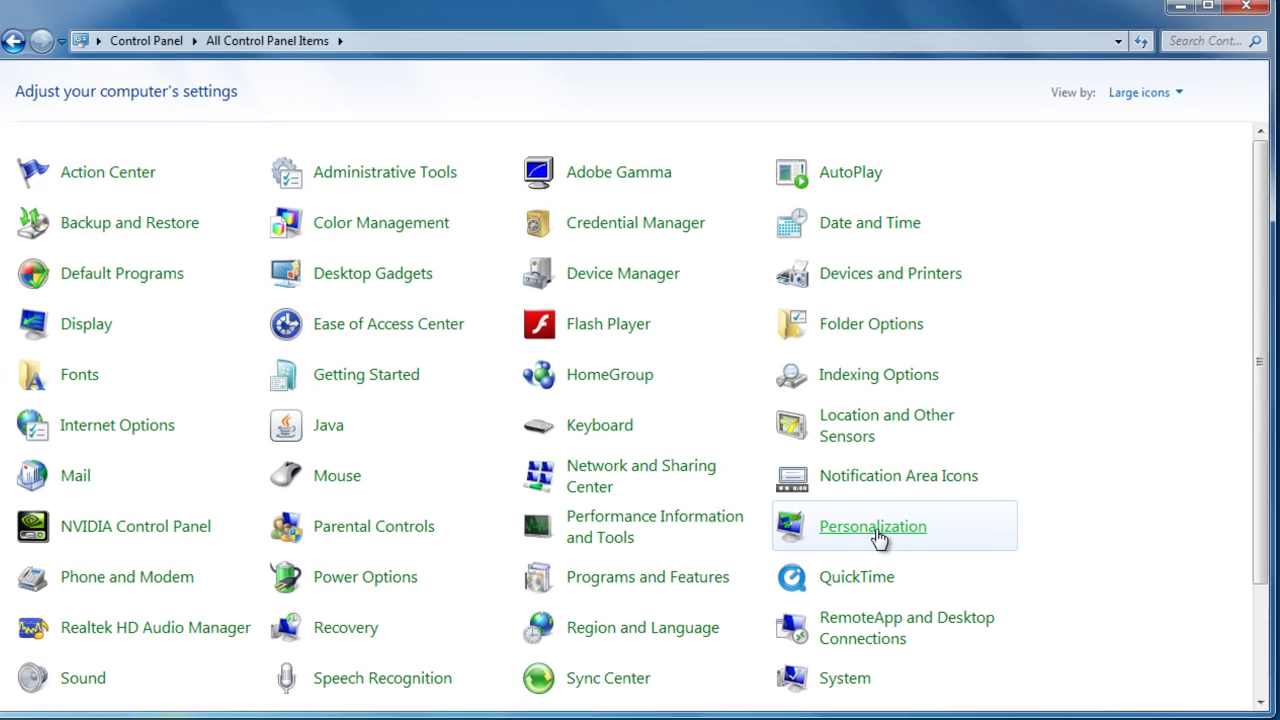
left_click(881, 535)
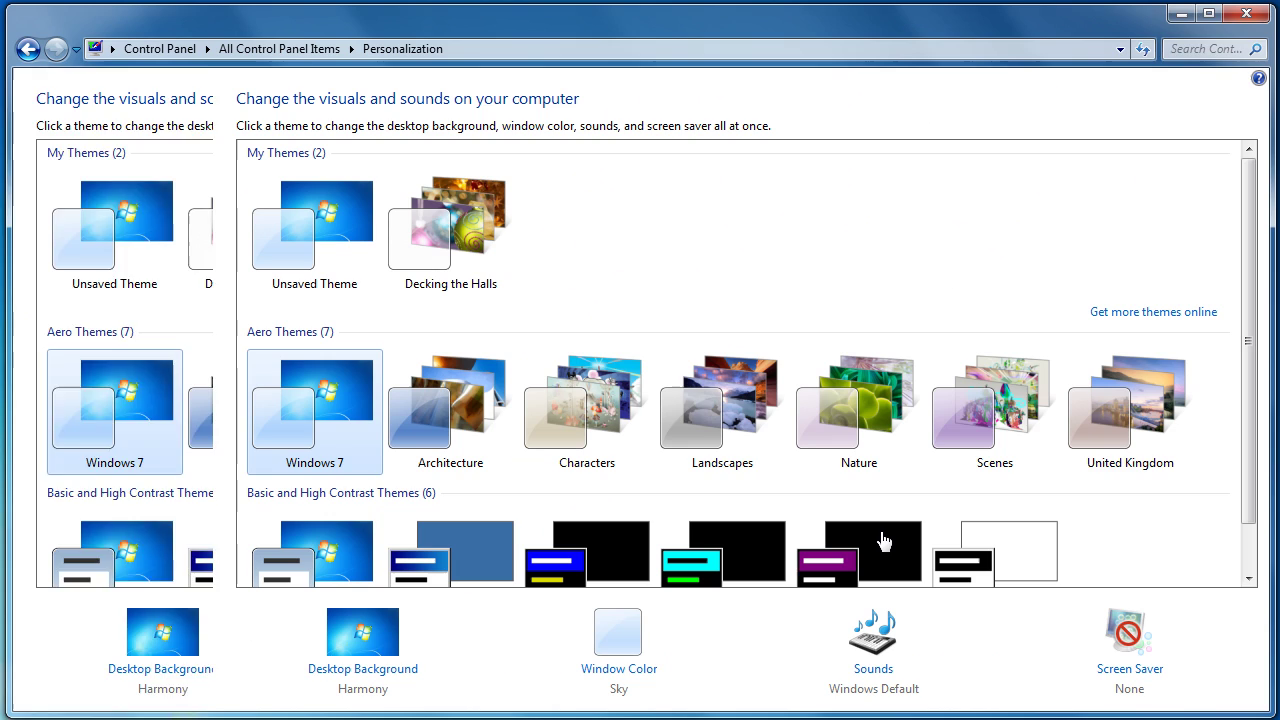
mouse_move(1249, 341)
left_mouse_down()
mouse_move(1249, 374)
mouse_move(1251, 316)
left_mouse_up()
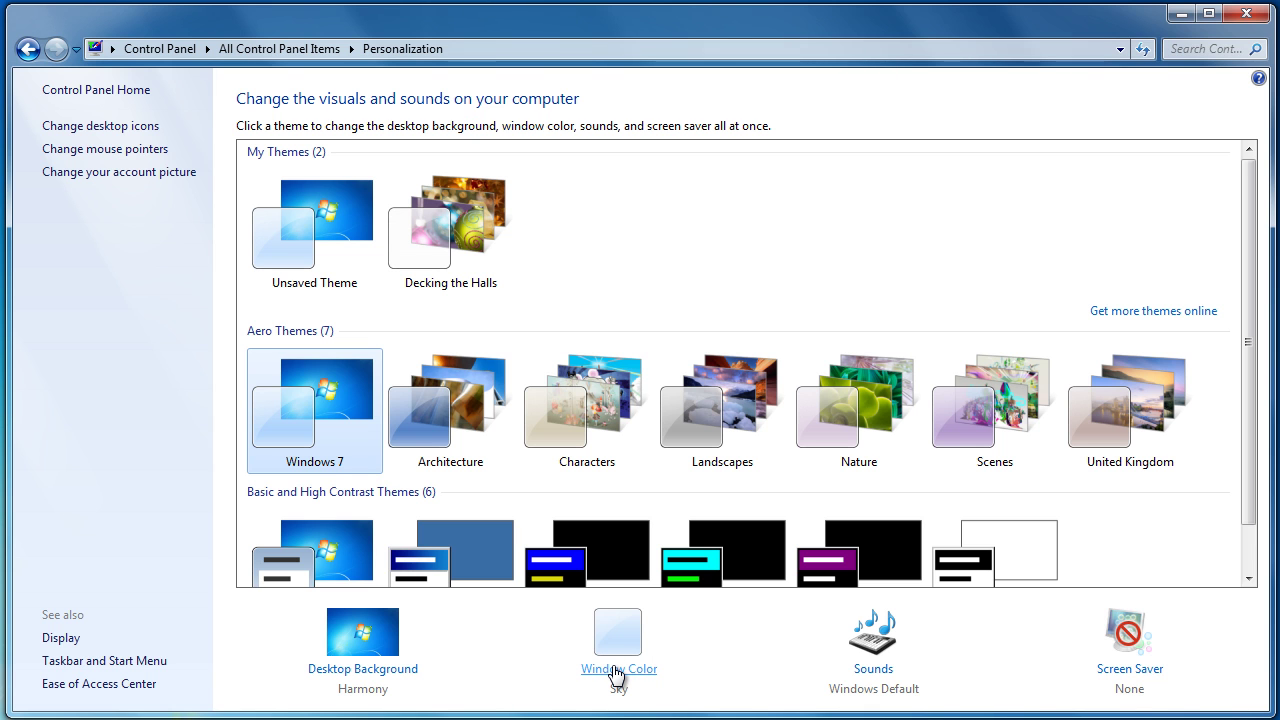
Open Window Color's advanced appearance dialog, centre it, and select the Menu item in the preview.
left_click(617, 670)
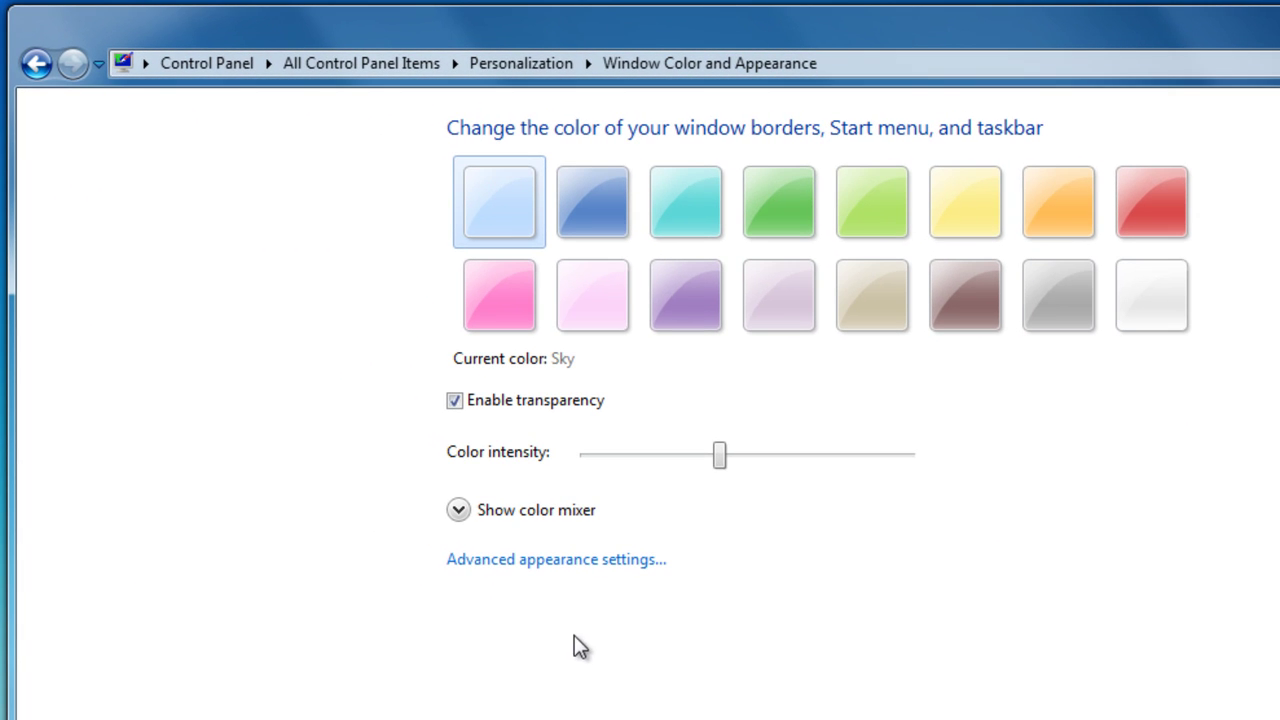
left_click(548, 563)
left_click_drag(340, 142, 812, 125)
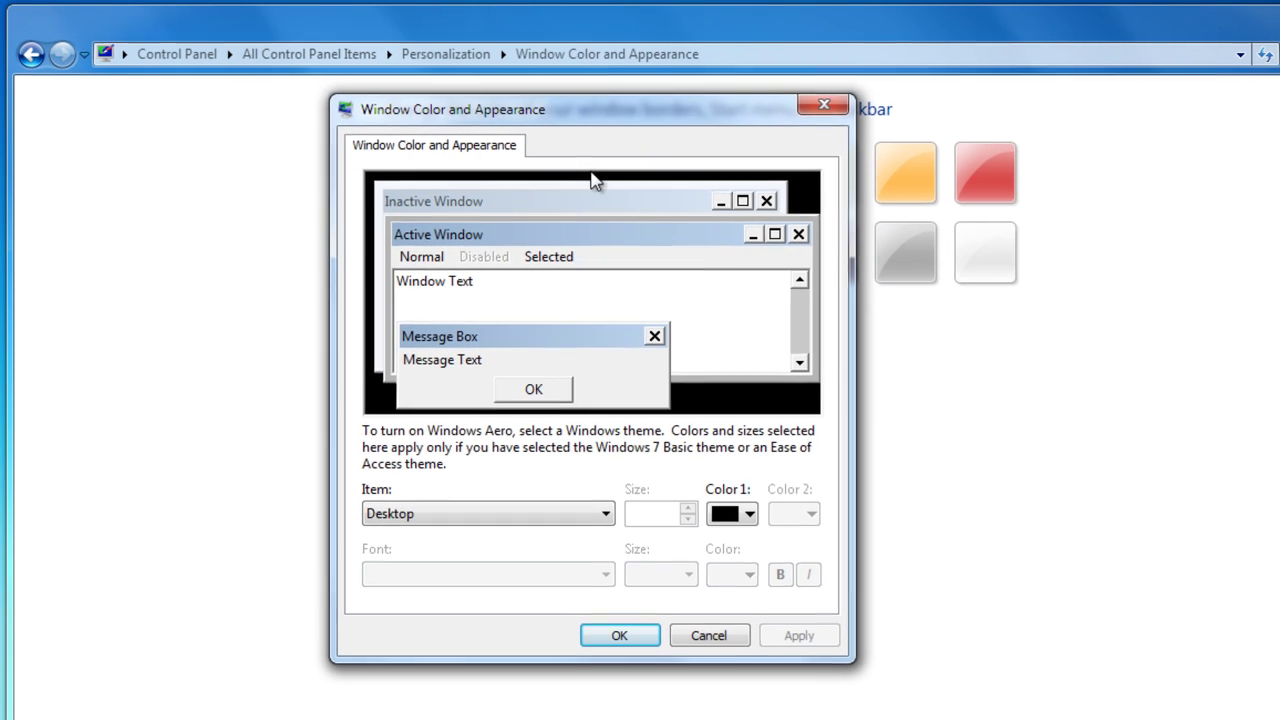
left_click(408, 200)
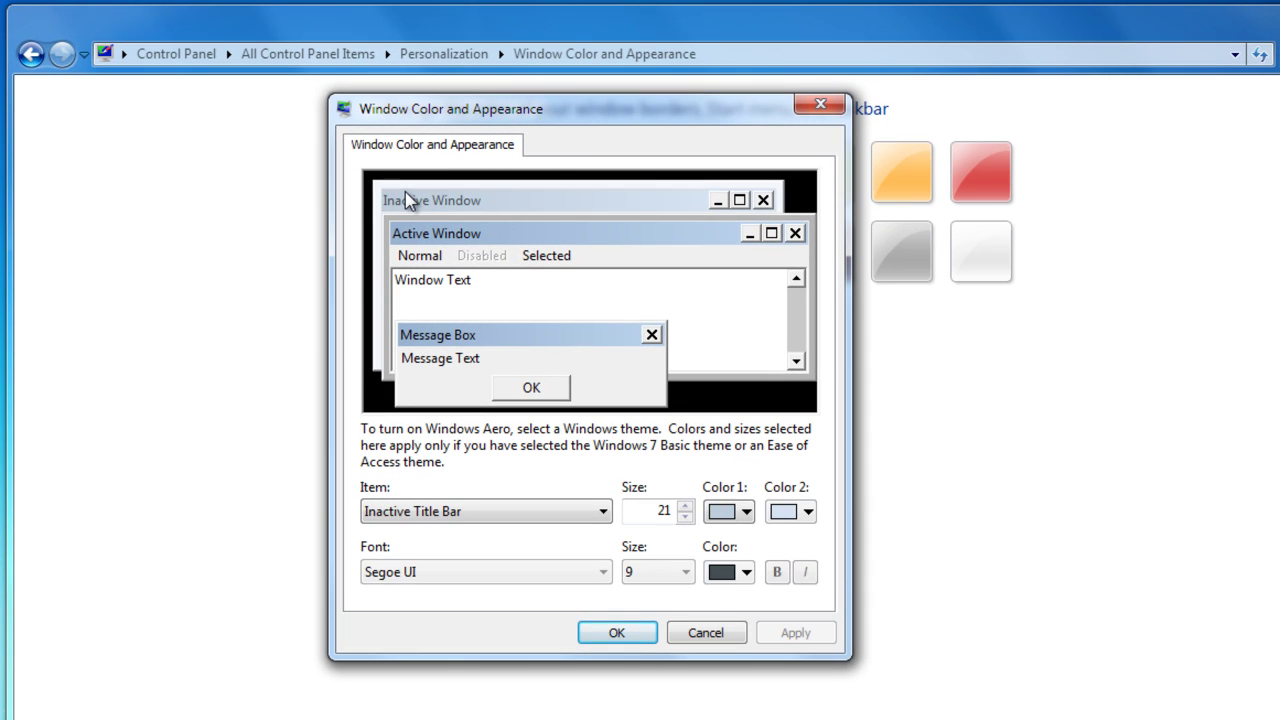
left_click(407, 233)
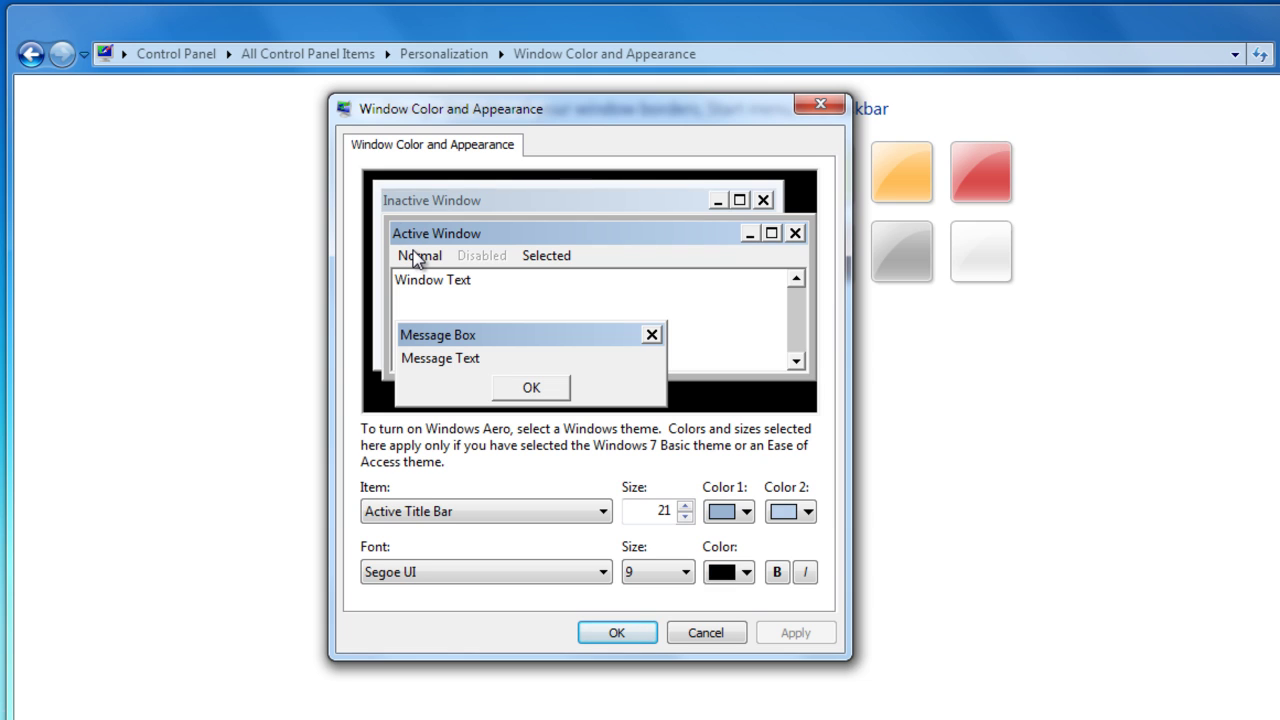
left_click(417, 258)
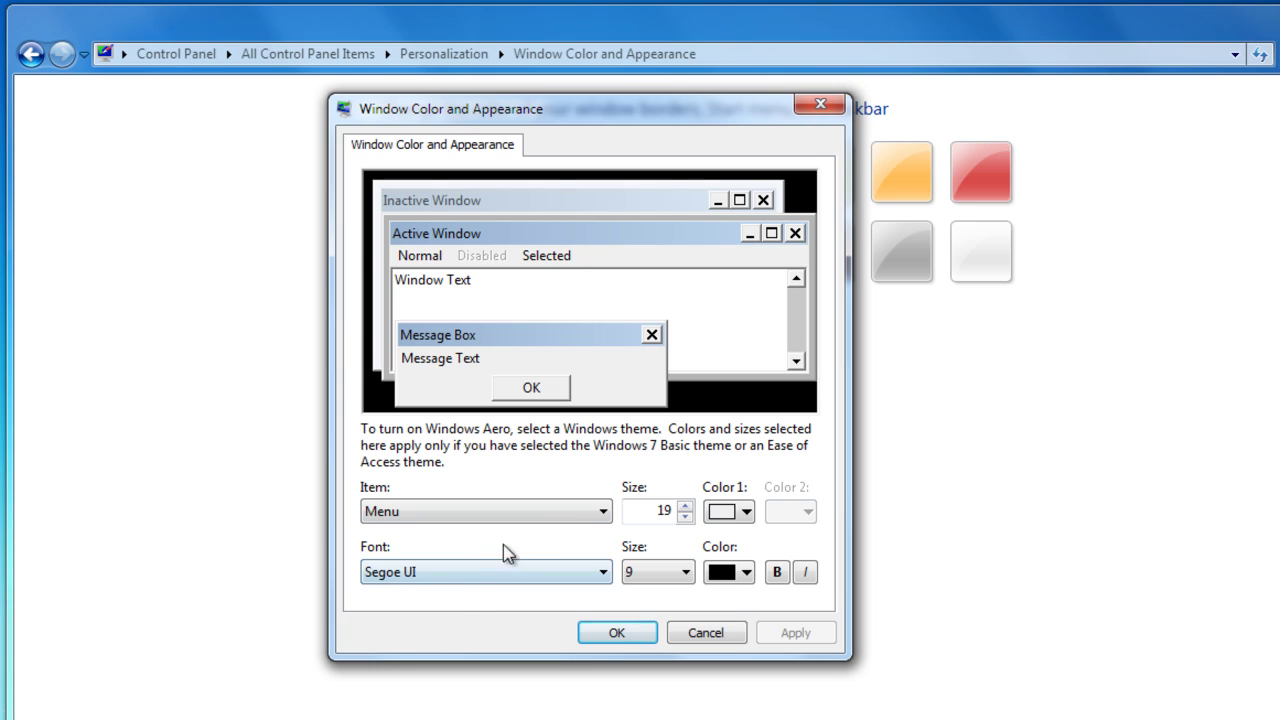
Step the Menu font from Segoe UI past Calibri, Calligraph421 BT and Castellar toward Comic Sans MS.
left_click(604, 573)
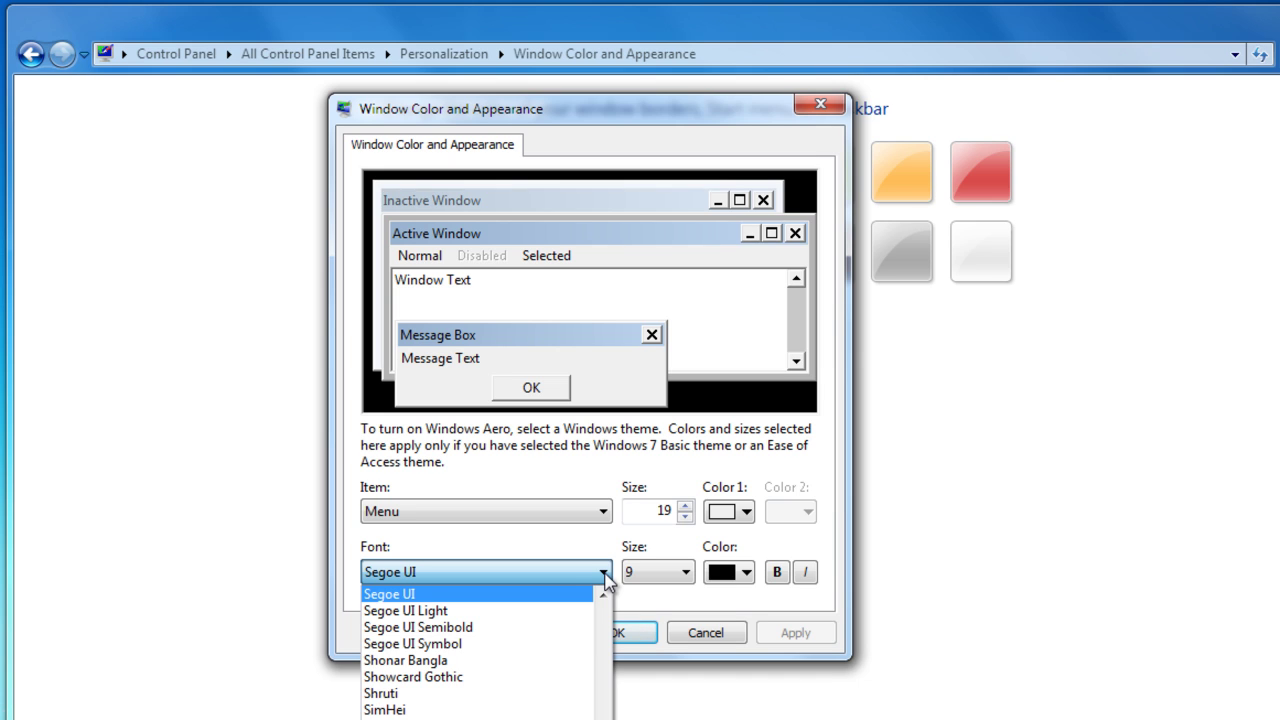
left_click(567, 576)
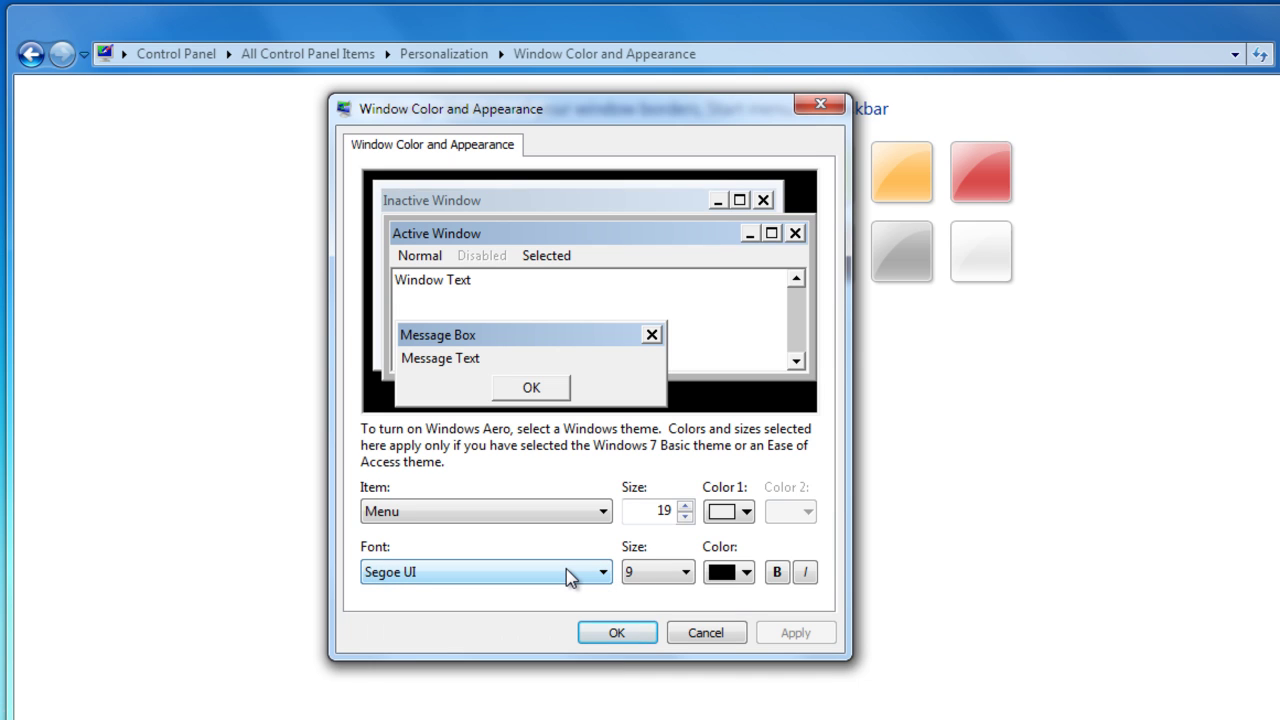
key("c")
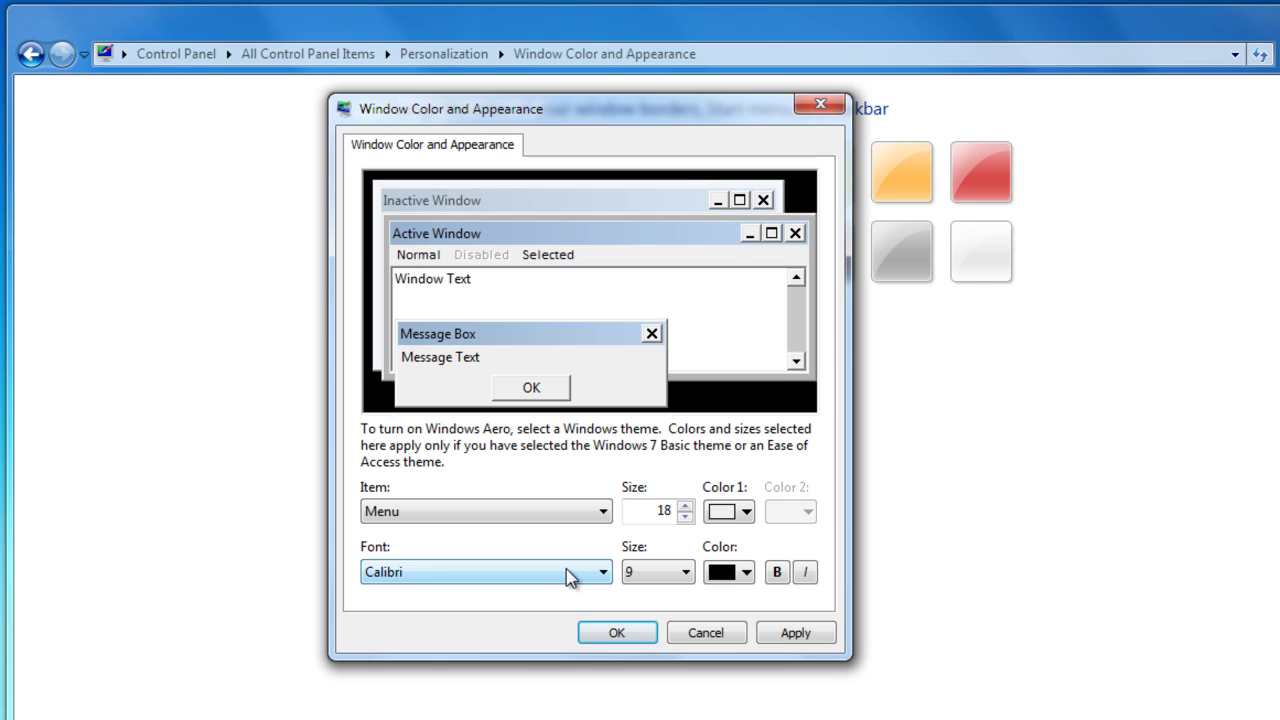
key("c")
key("c")
key("c")
key("c")
key("c")
key("c")
key("c")
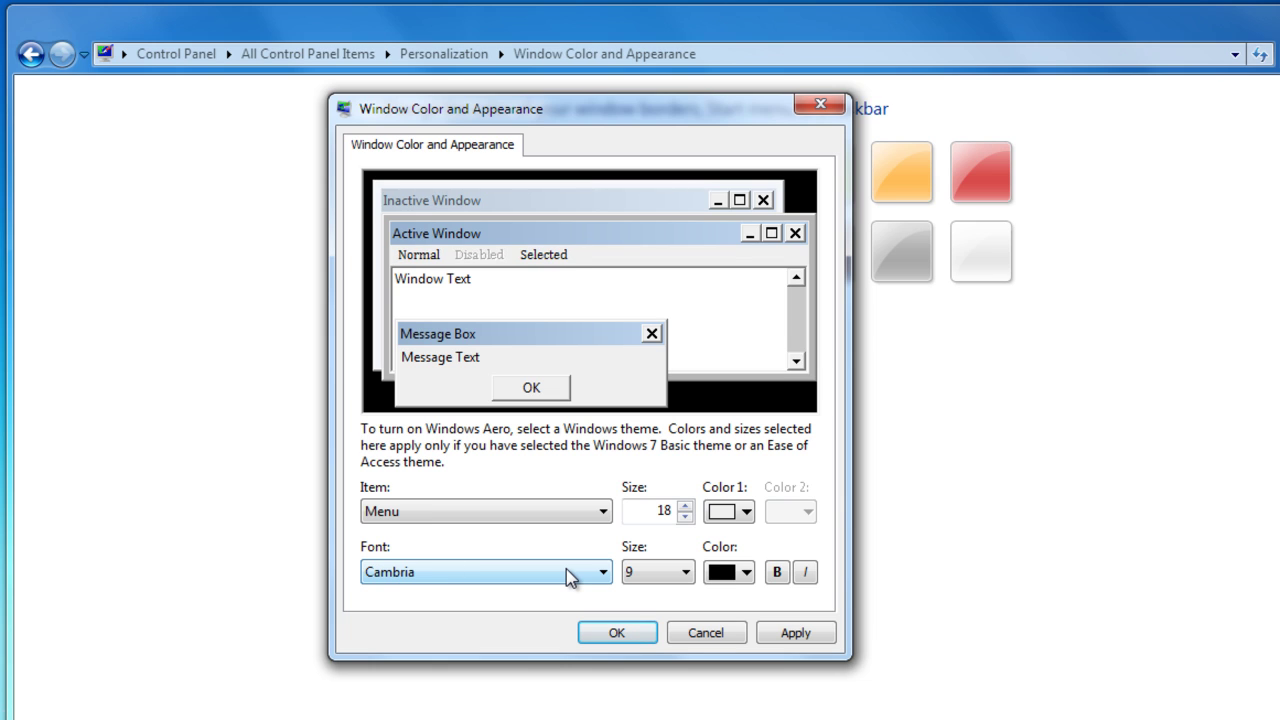
key("c")
key("c")
key("c")
key("c")
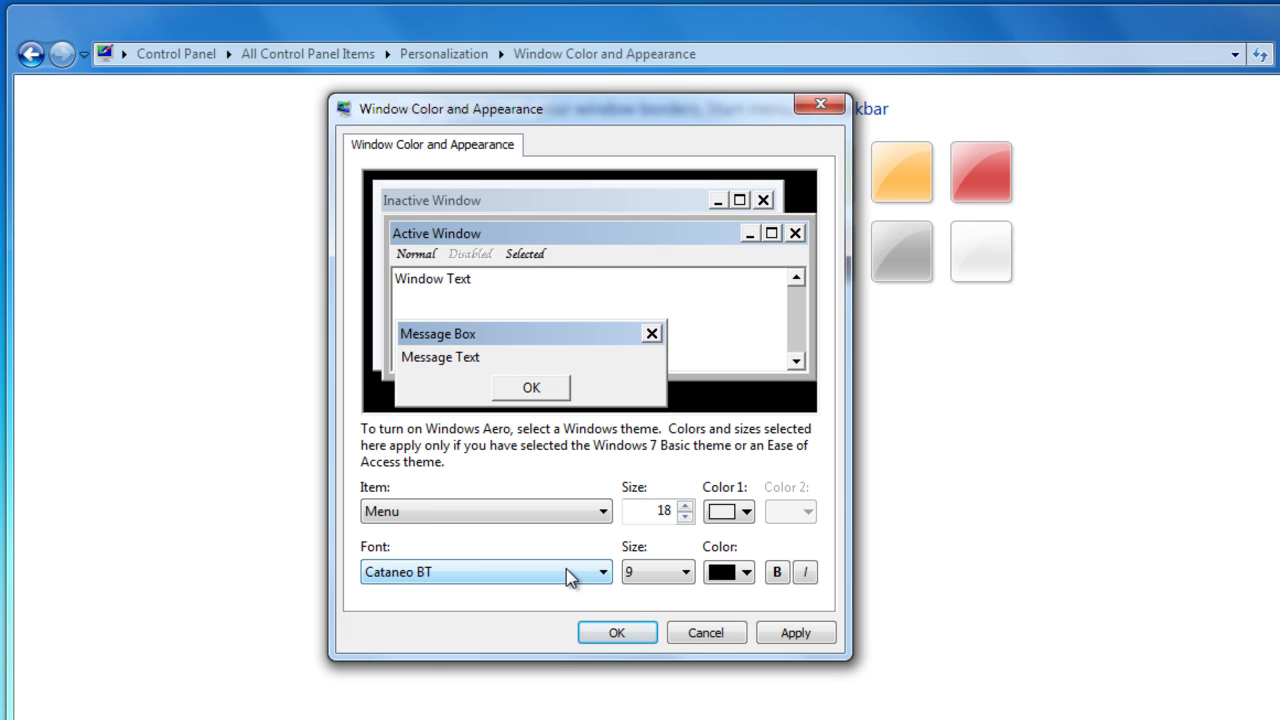
key("c")
key("c")
key("c")
key("c")
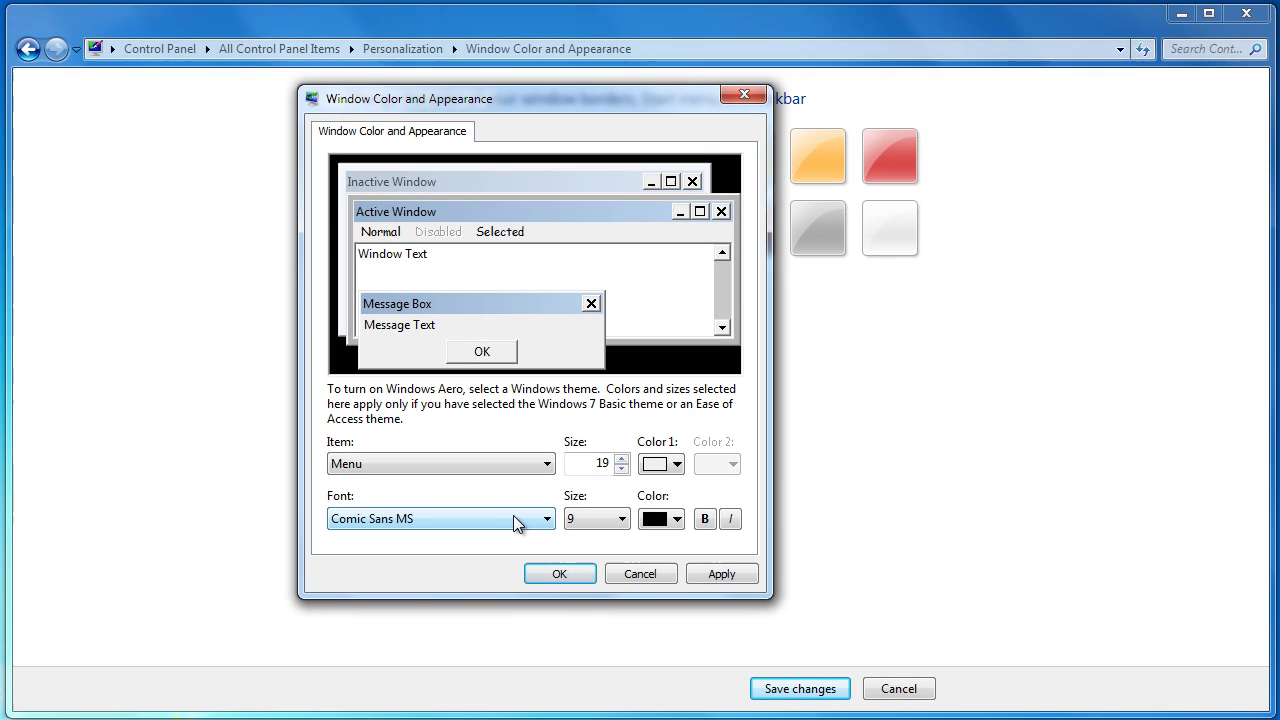
Set the Menu font size to 16 and apply it.
left_click(620, 519)
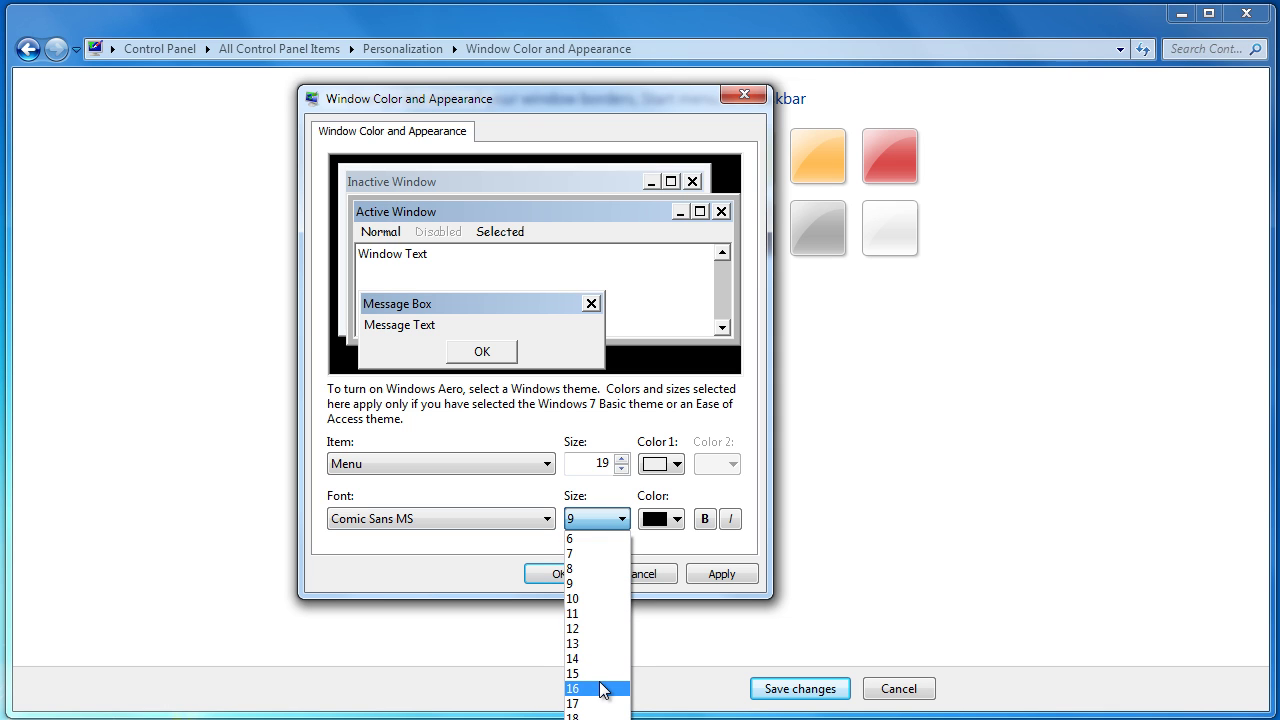
left_click(601, 696)
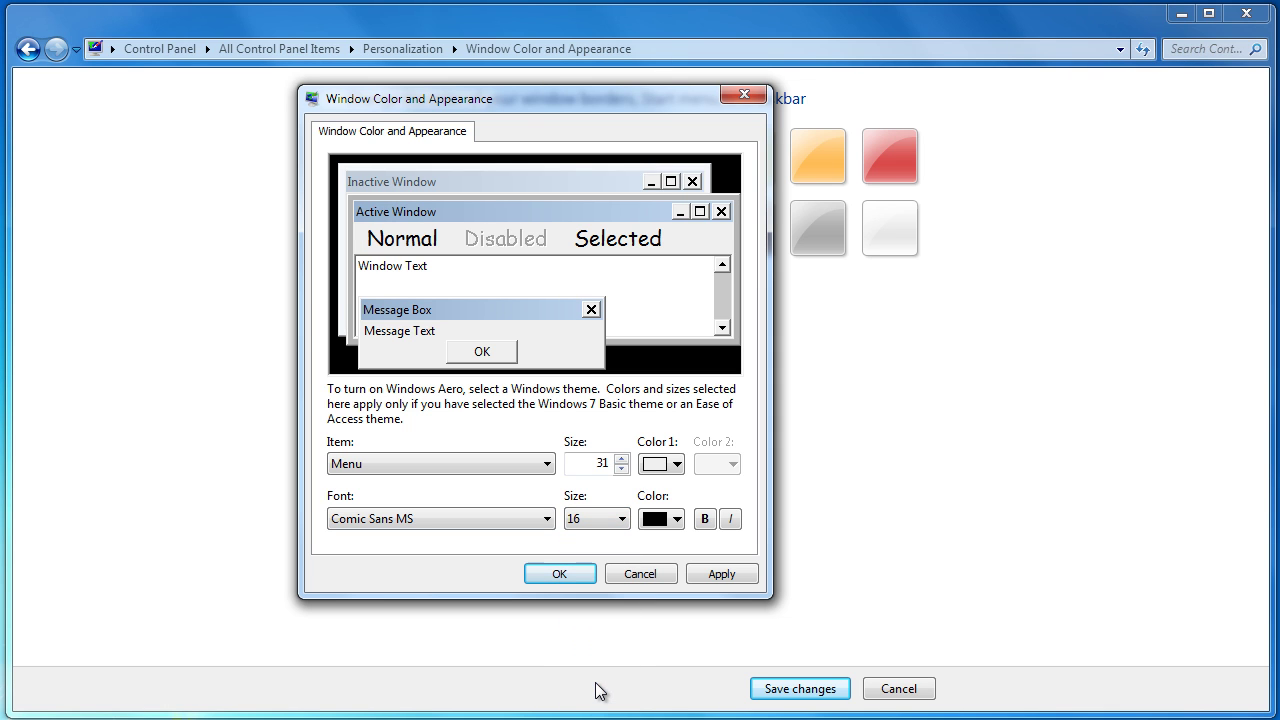
left_click(717, 575)
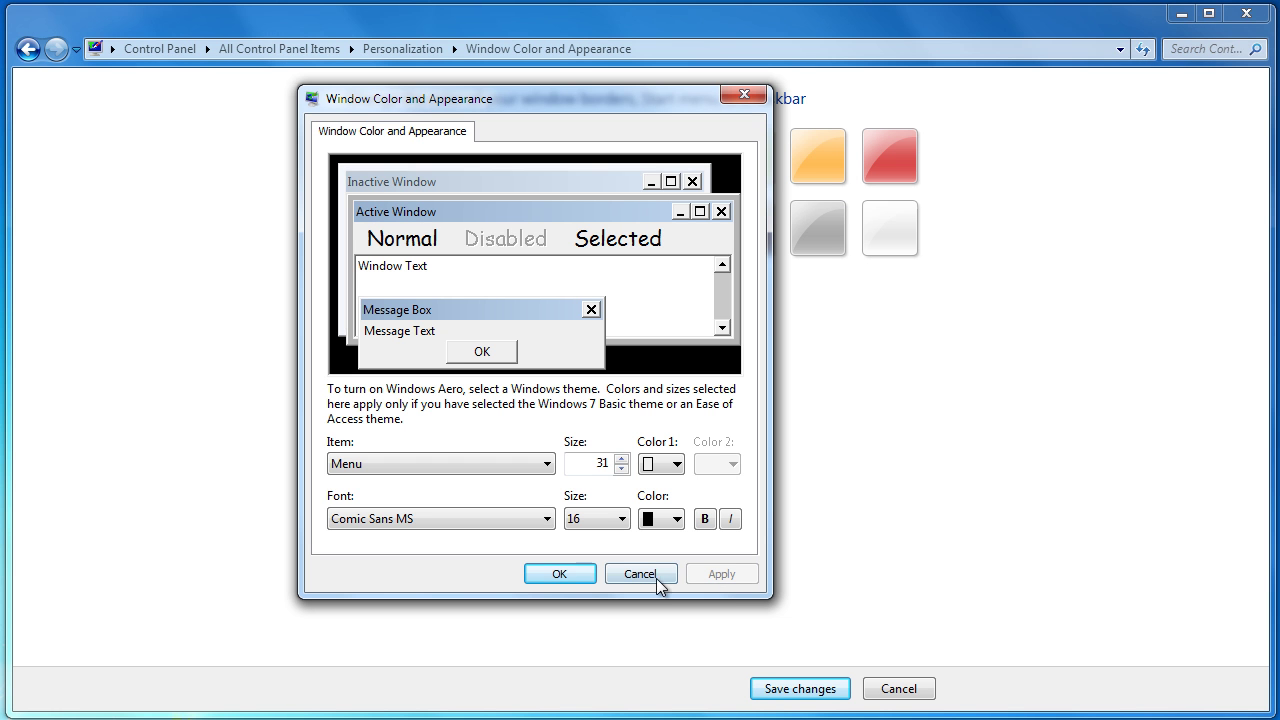
Confirm with OK, save the appearance changes, and minimize Personalization.
left_click(560, 574)
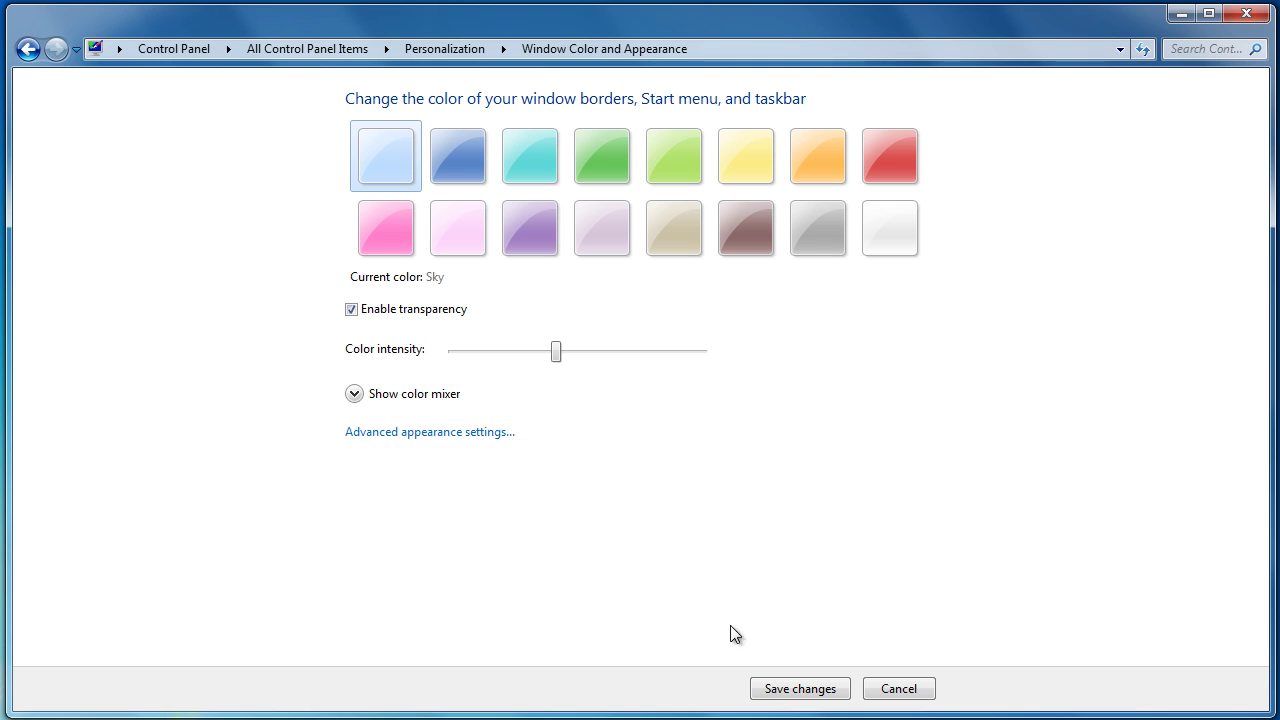
left_click(805, 689)
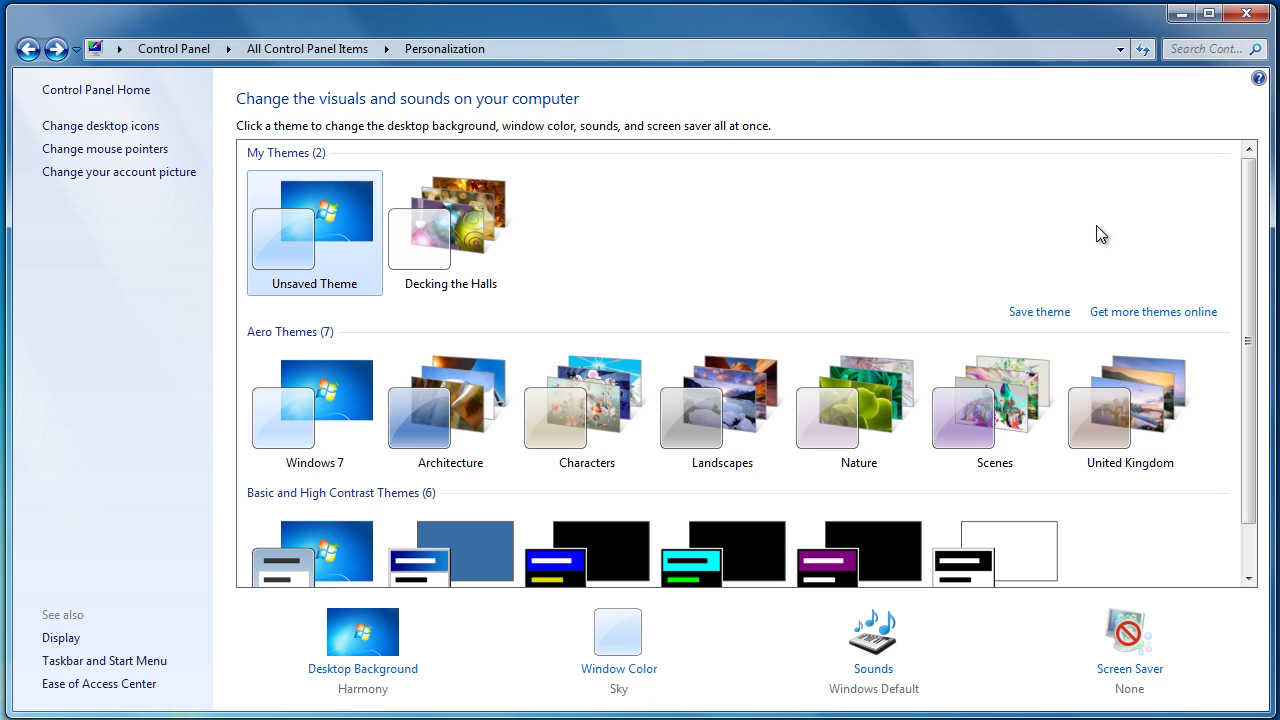
left_click(1182, 16)
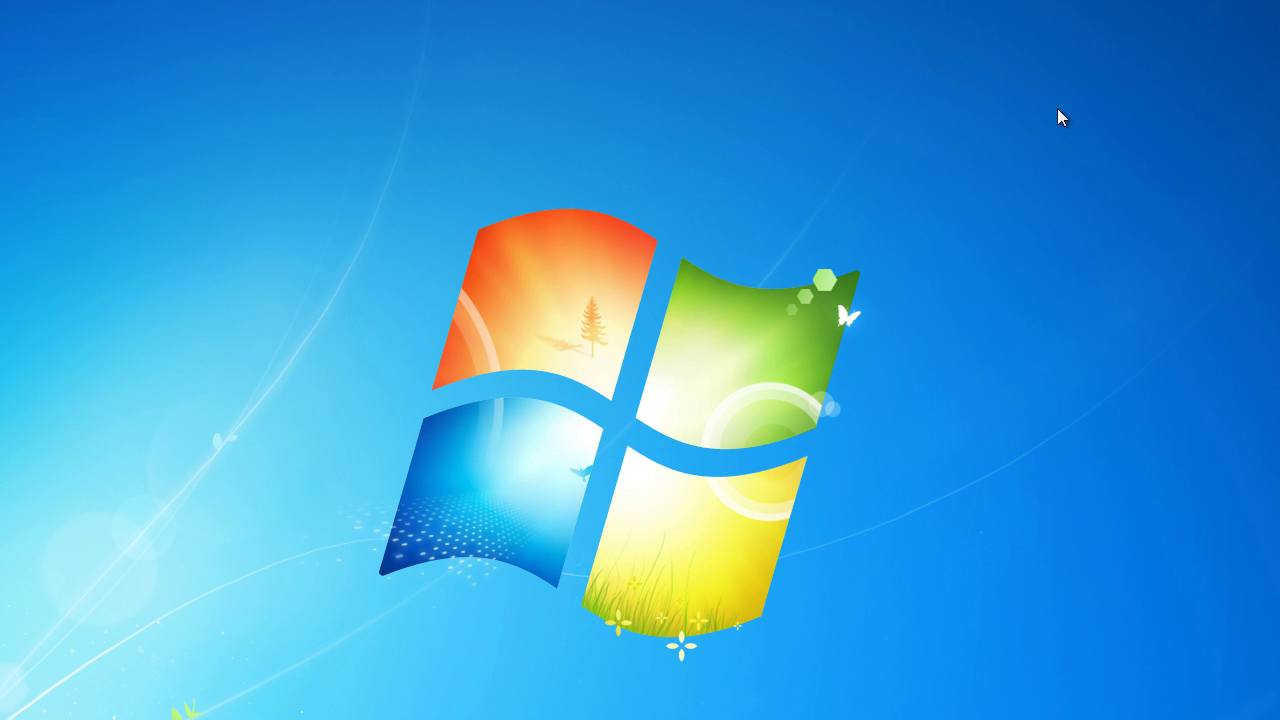
Bring Word's Document1 forward to check its ribbon in the enlarged menu font.
key("alt+Tab")
key("alt+Tab")
key("alt+Tab")
key("alt+Tab")
key("alt+Tab")
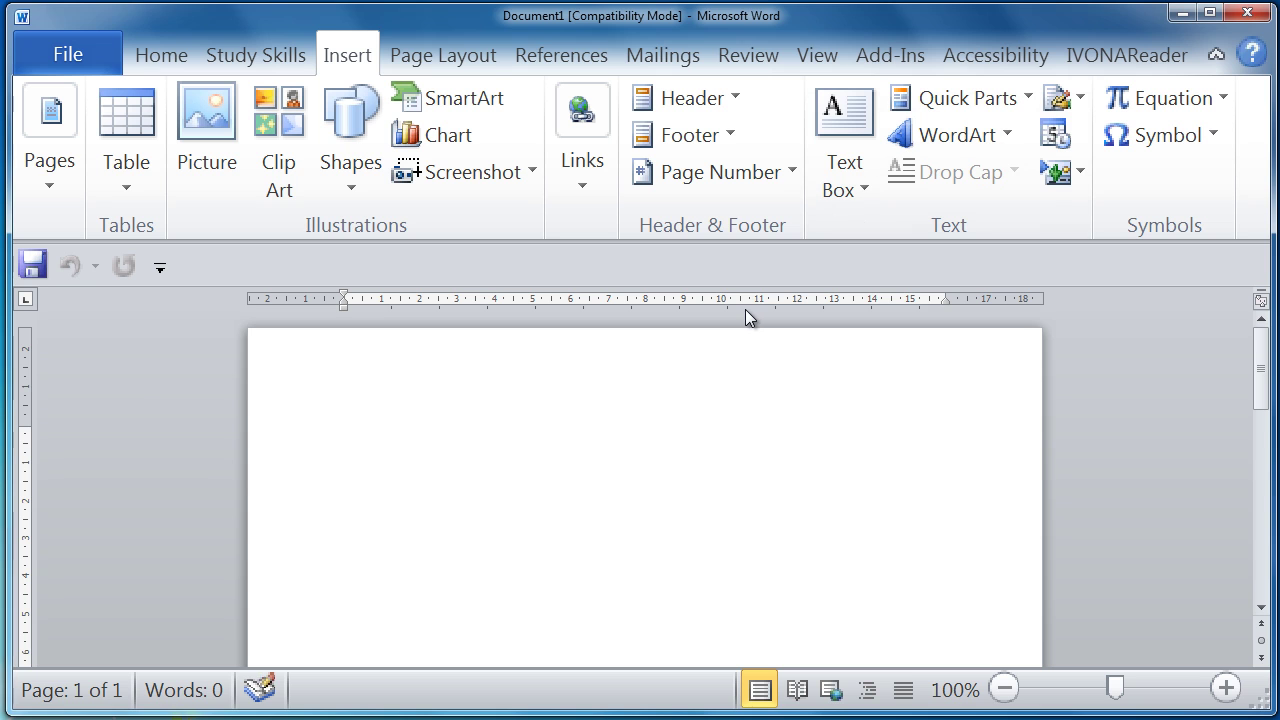
key("alt+Tab")
key("Tab")
key("Tab")
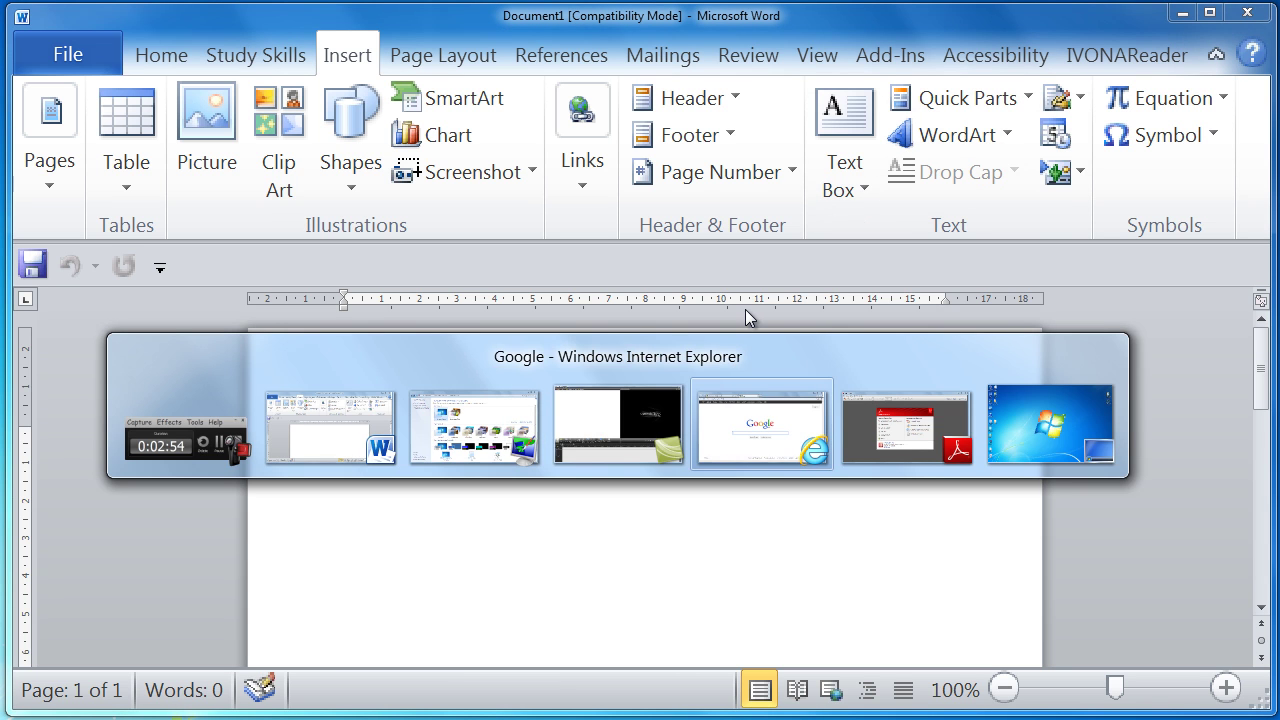
Bring Adobe Reader forward and check its Window, Edit, File and Help menus in the larger font.
key("alt+Tab")
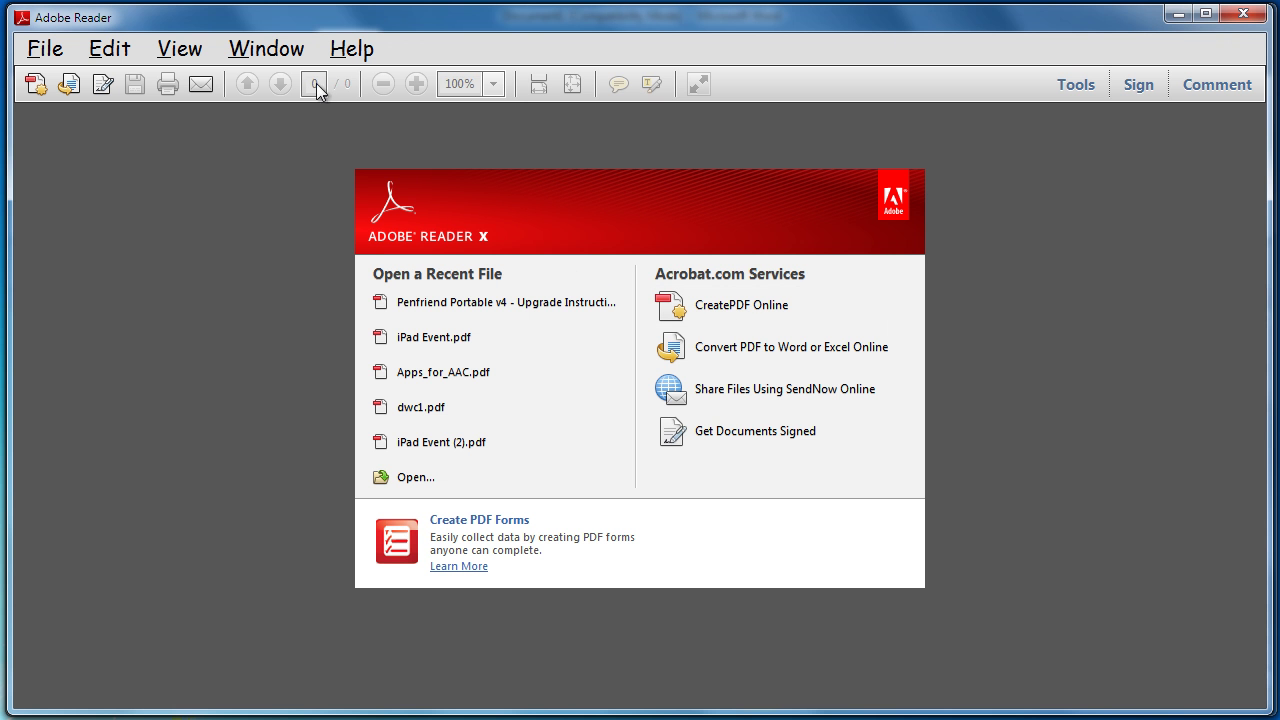
left_click(283, 55)
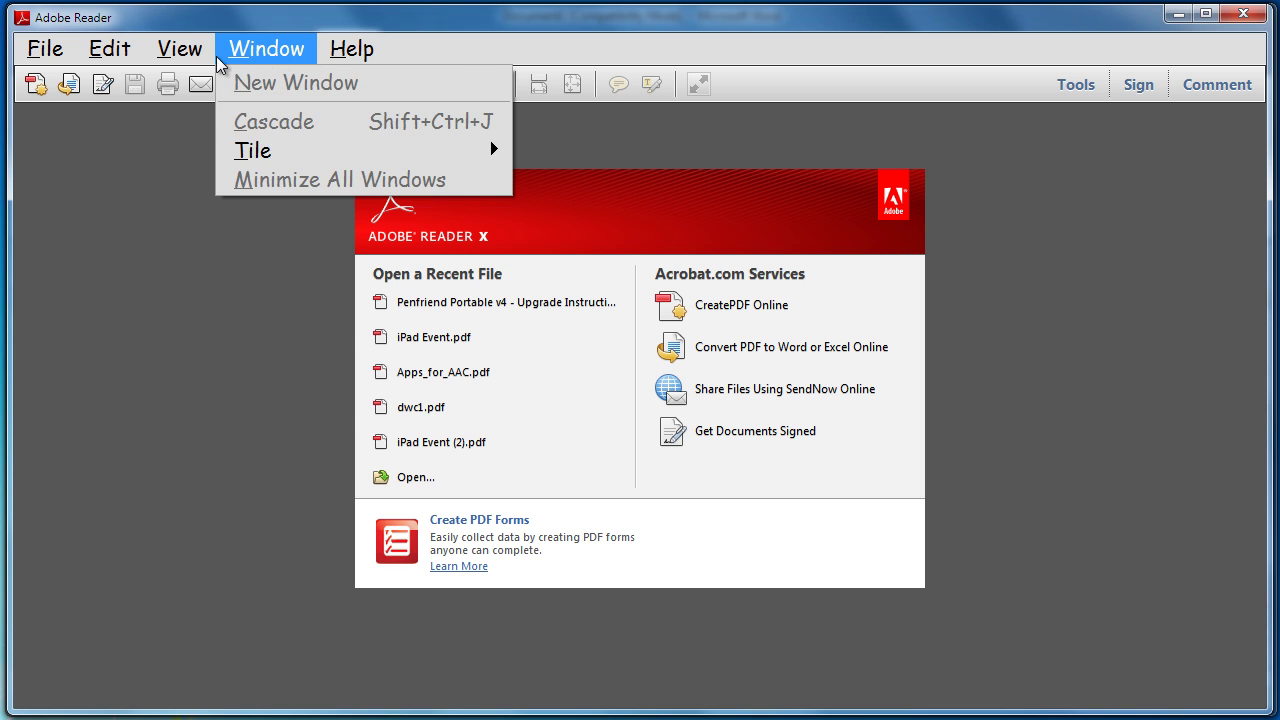
mouse_move(131, 53)
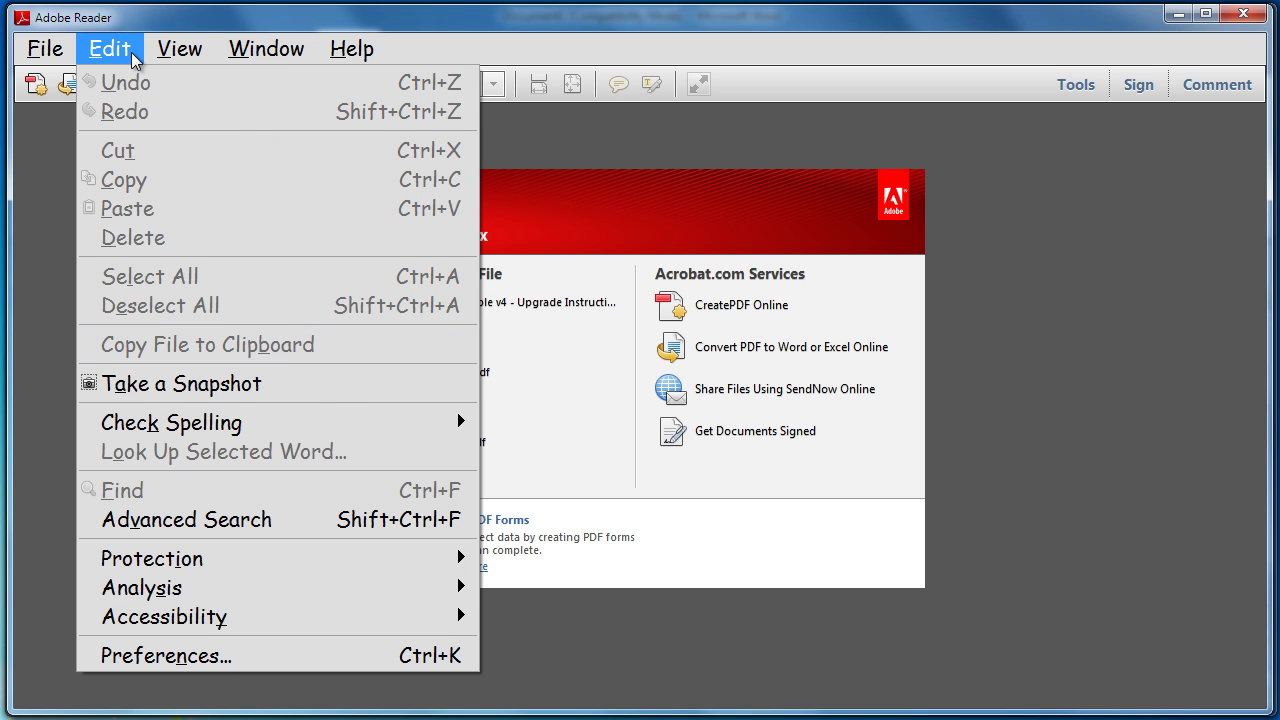
mouse_move(48, 55)
mouse_move(258, 59)
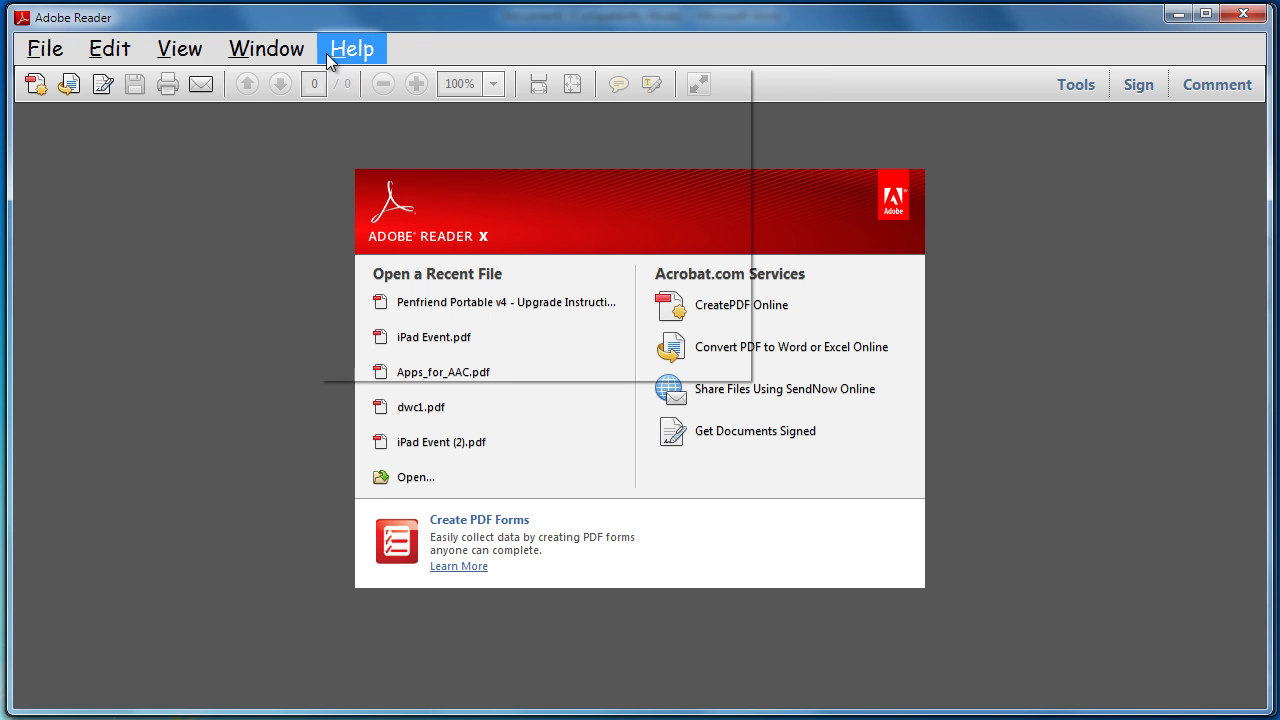
mouse_move(352, 50)
left_click(809, 48)
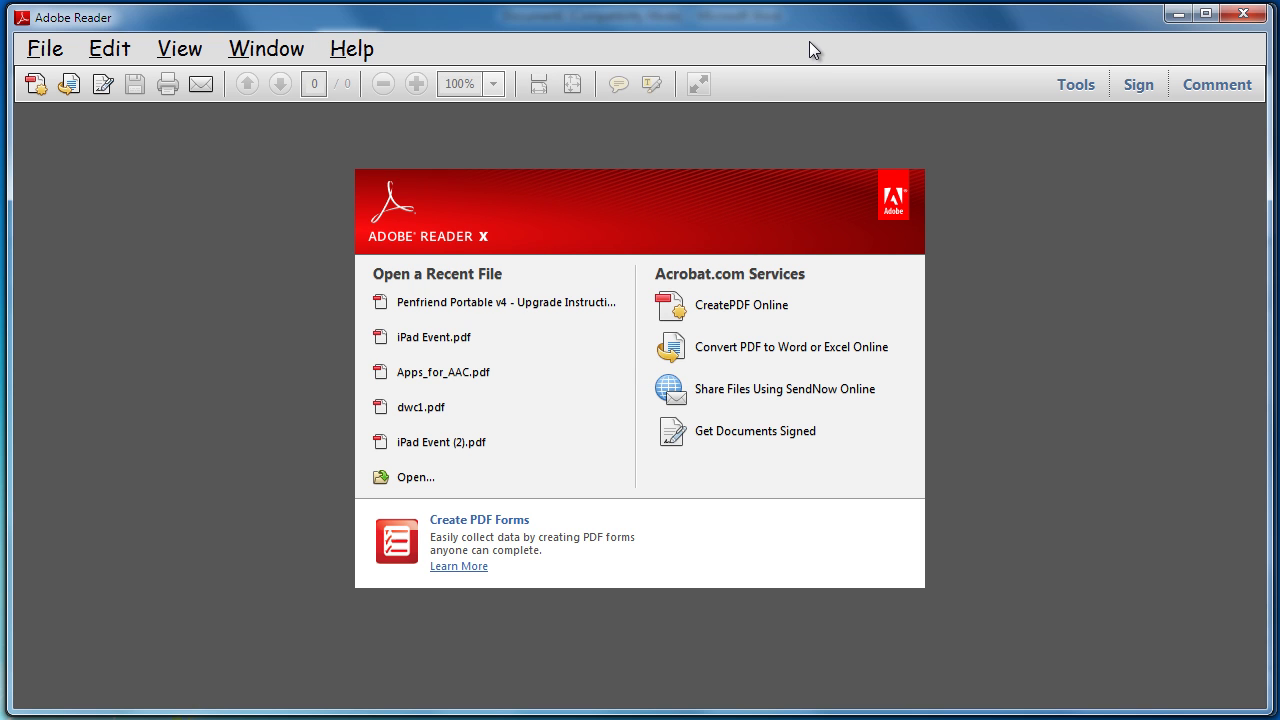
In Internet Explorer, check the Google UK page's Tools, Favorites, View, Edit and File menus in the enlarged Comic Sans MS font.
key("alt+Tab")
key("alt+Tab")
key("alt+Tab")
key("alt+Tab")
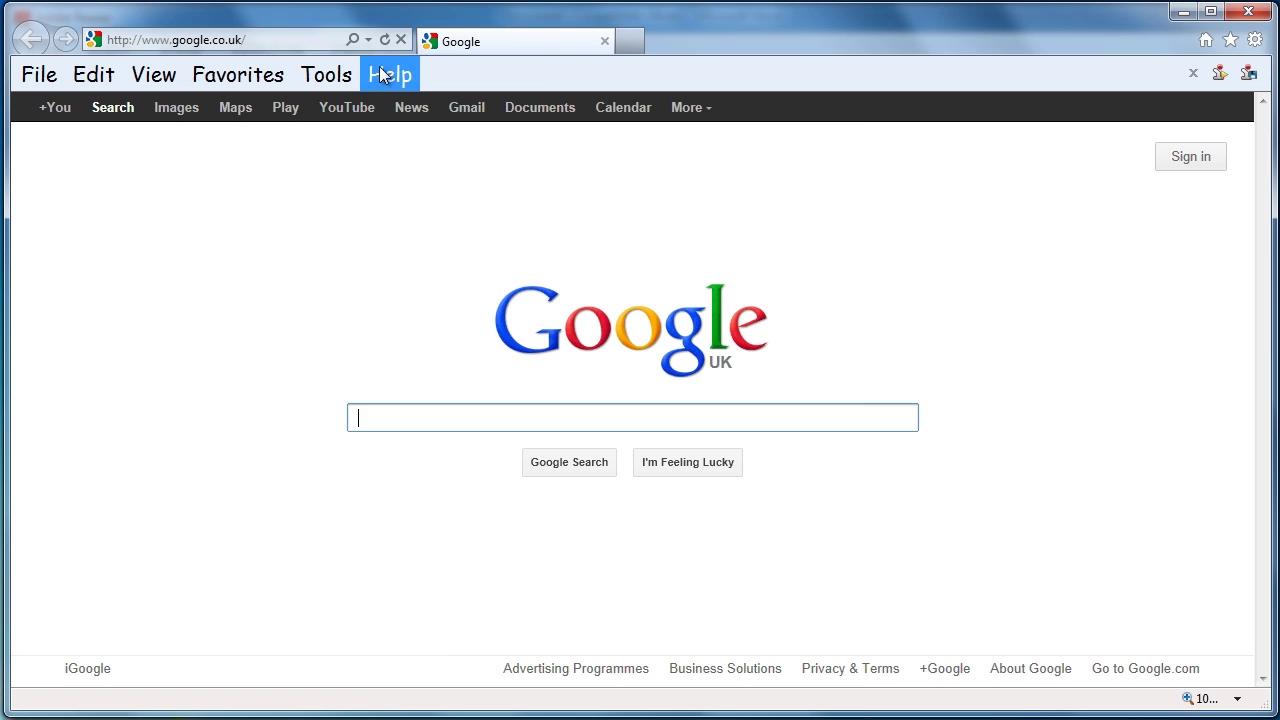
left_click(326, 74)
mouse_move(281, 94)
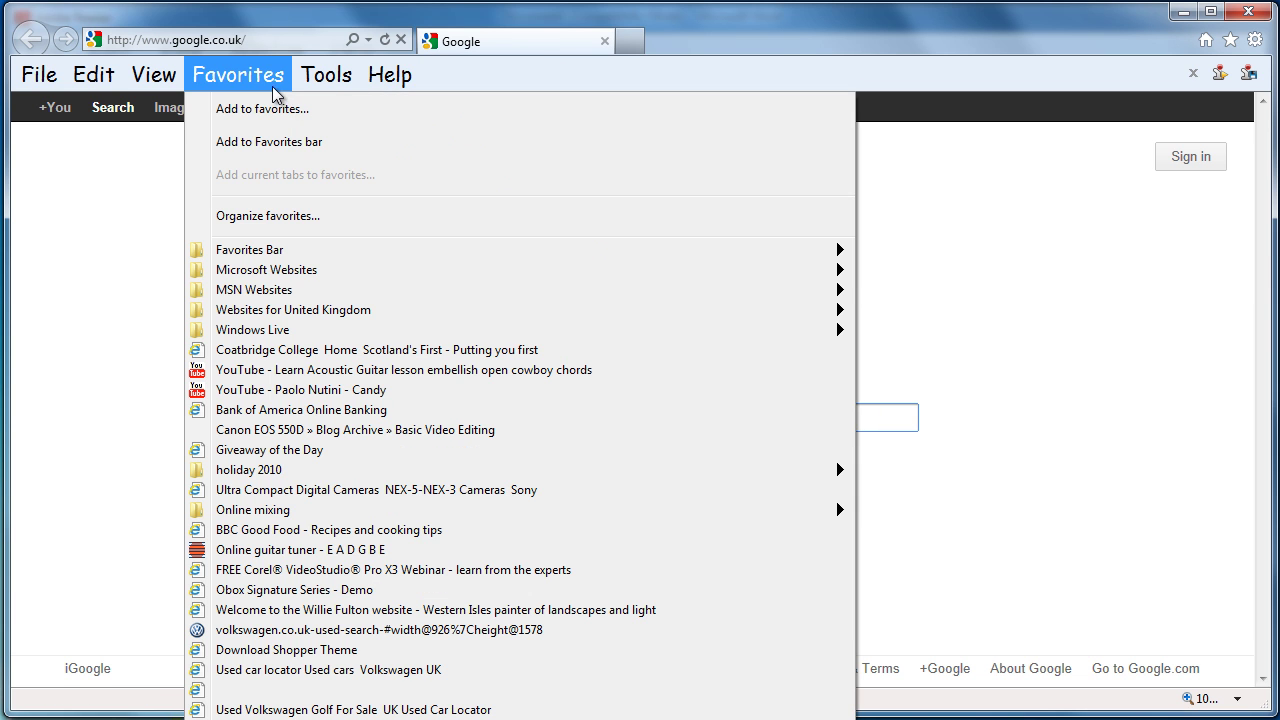
mouse_move(150, 92)
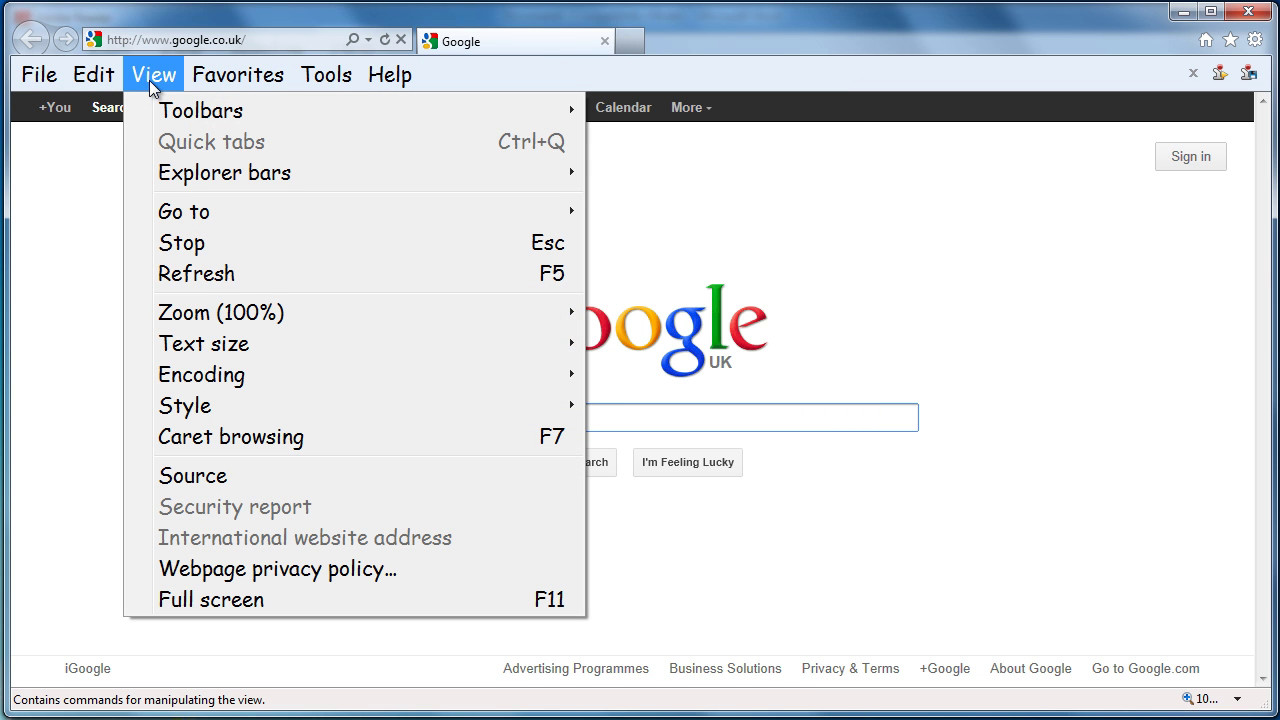
mouse_move(115, 83)
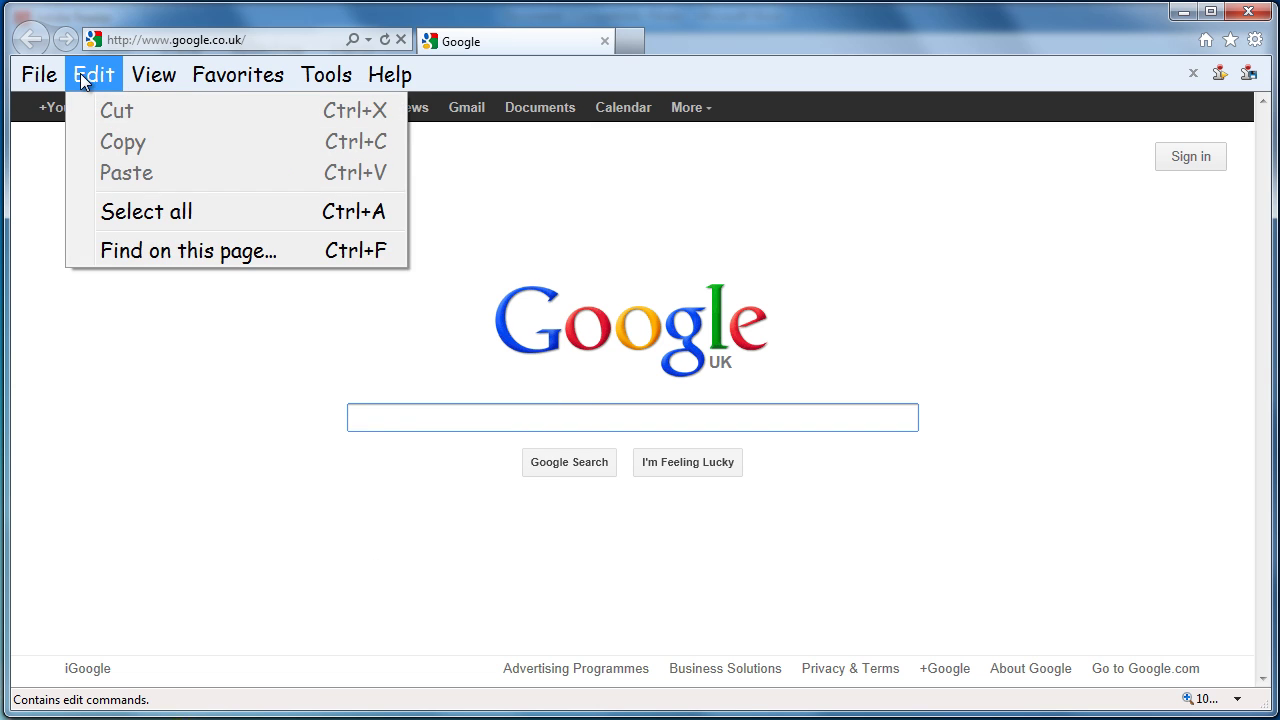
mouse_move(60, 73)
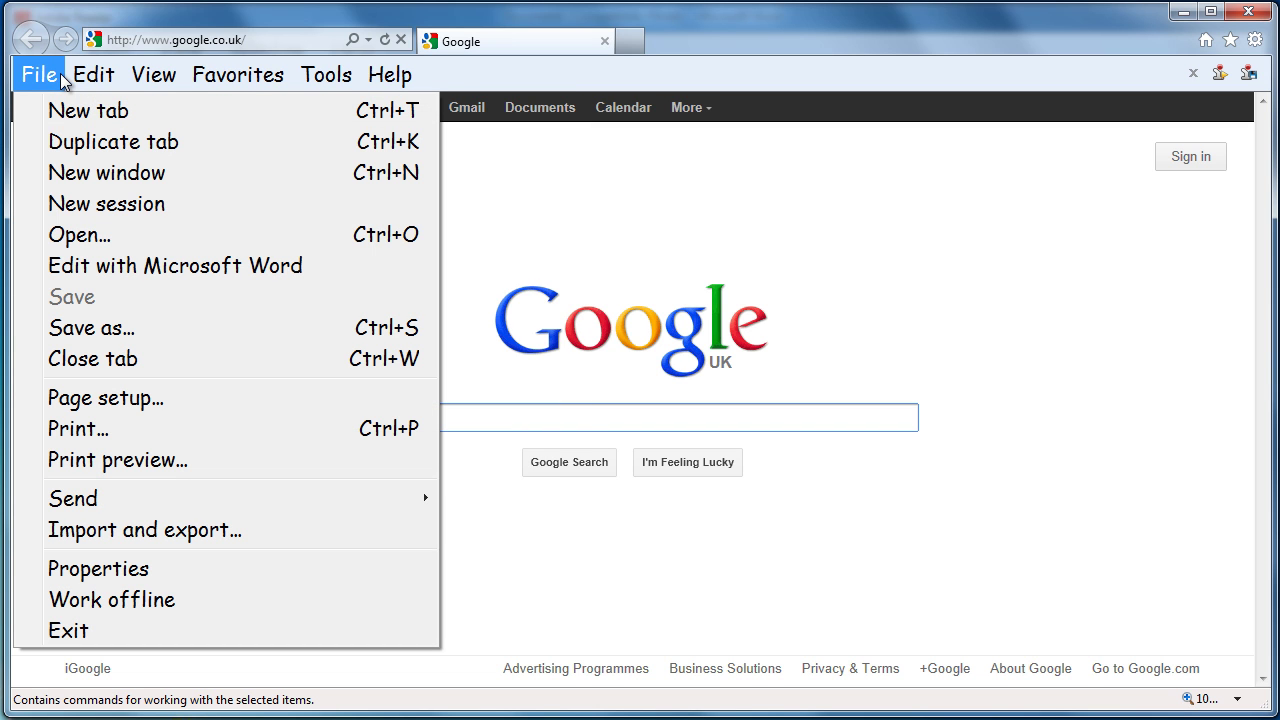
left_click(60, 73)
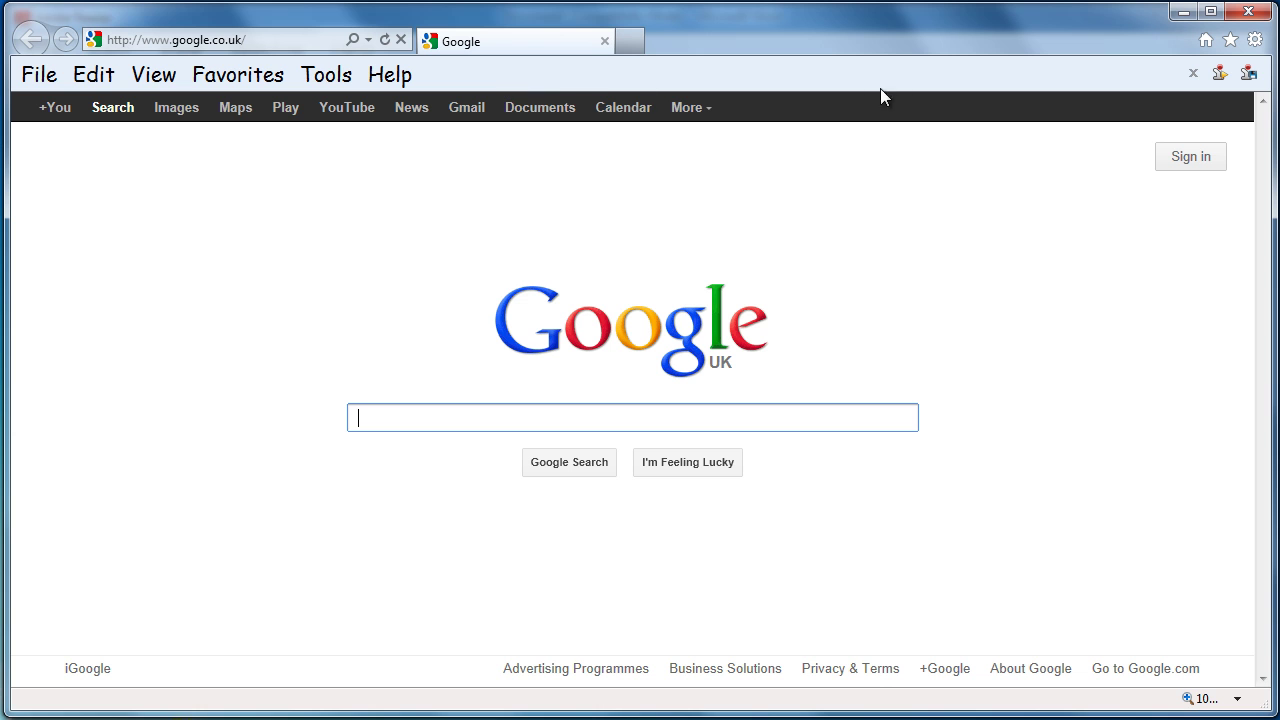
Minimize Internet Explorer, Adobe Reader and Word, then bring up the desktop shortcut menu in the larger font.
left_click(1182, 12)
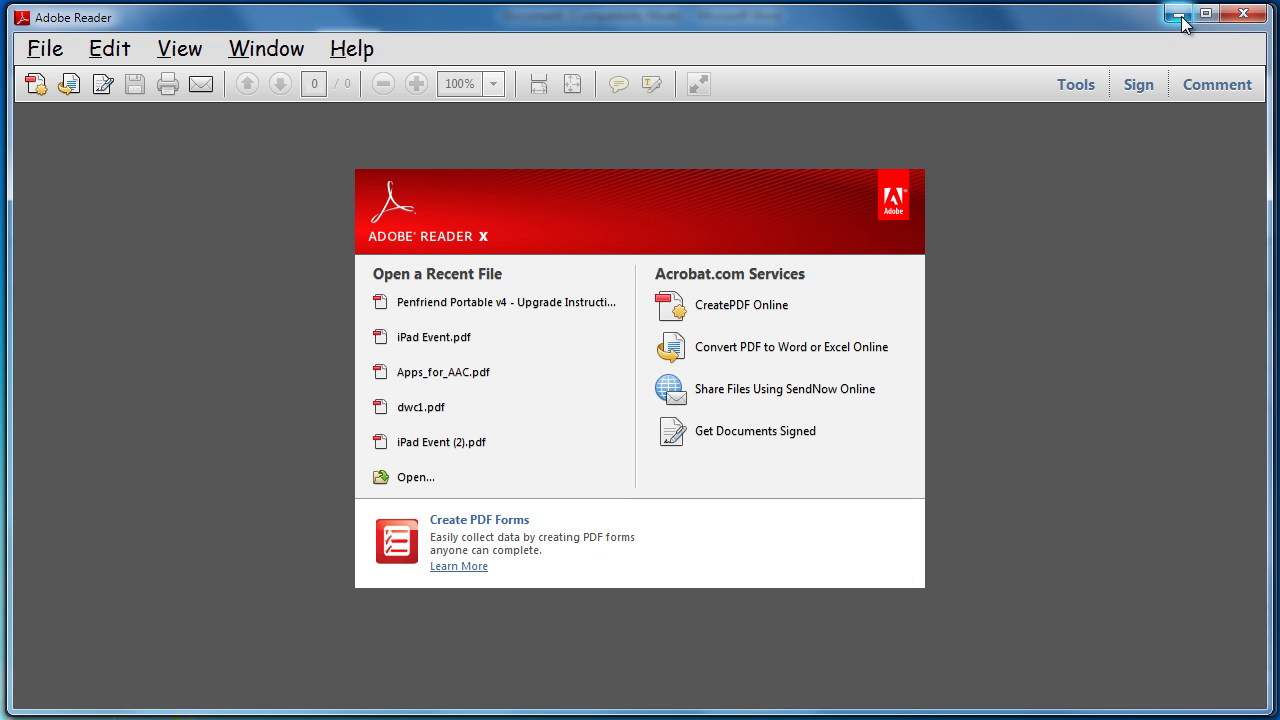
left_click(1182, 12)
left_click(1182, 14)
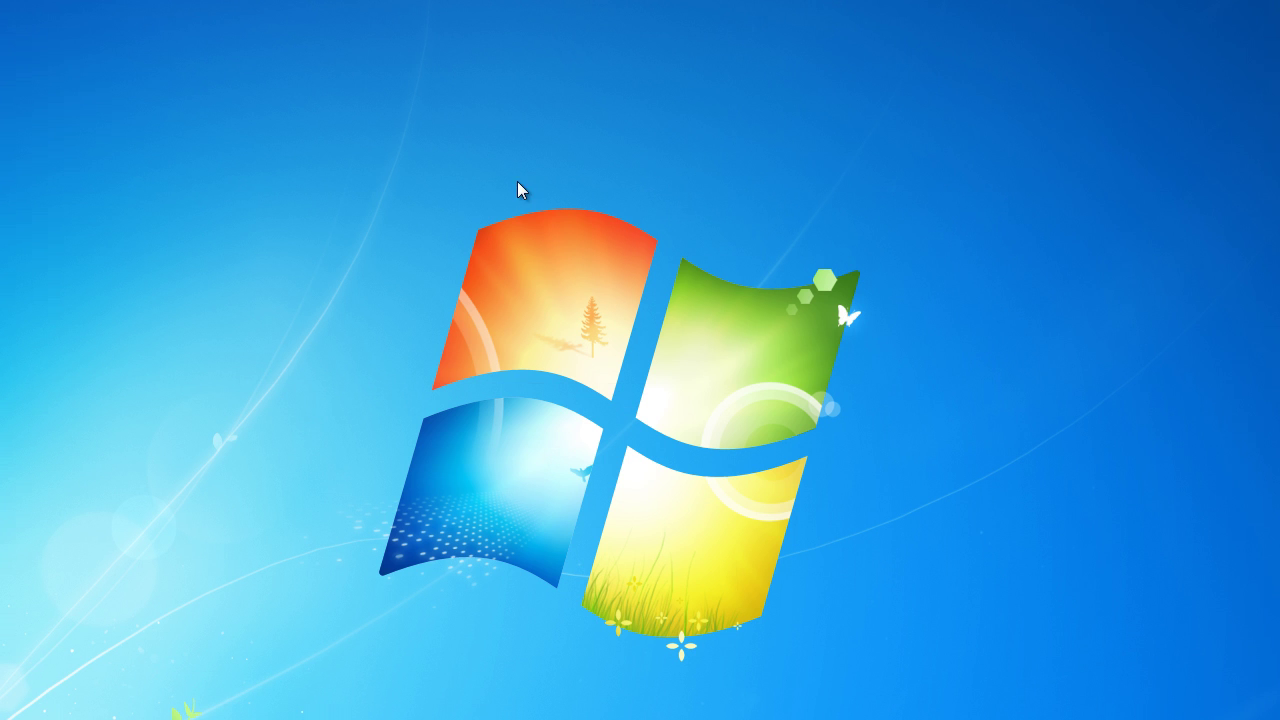
right_click(440, 201)
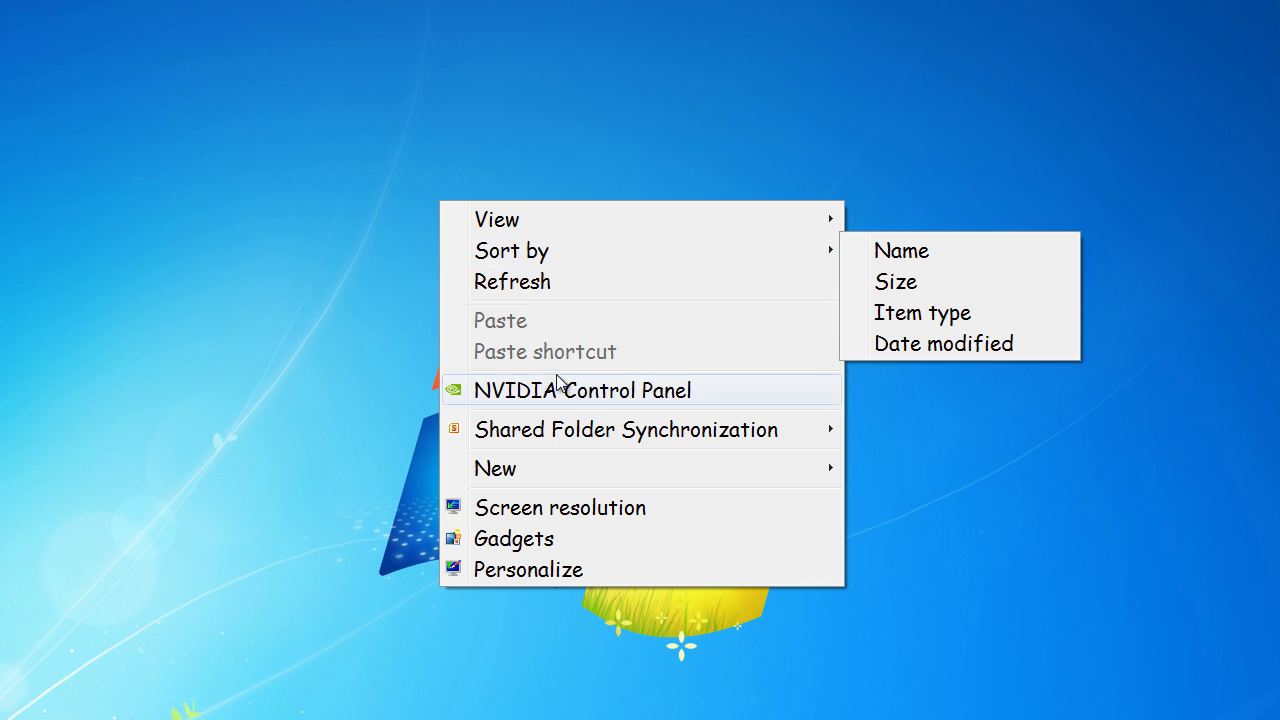
Open Personalization's advanced Window Color and Appearance dialog with Menu selected, still Comic Sans MS size 16.
left_click(533, 570)
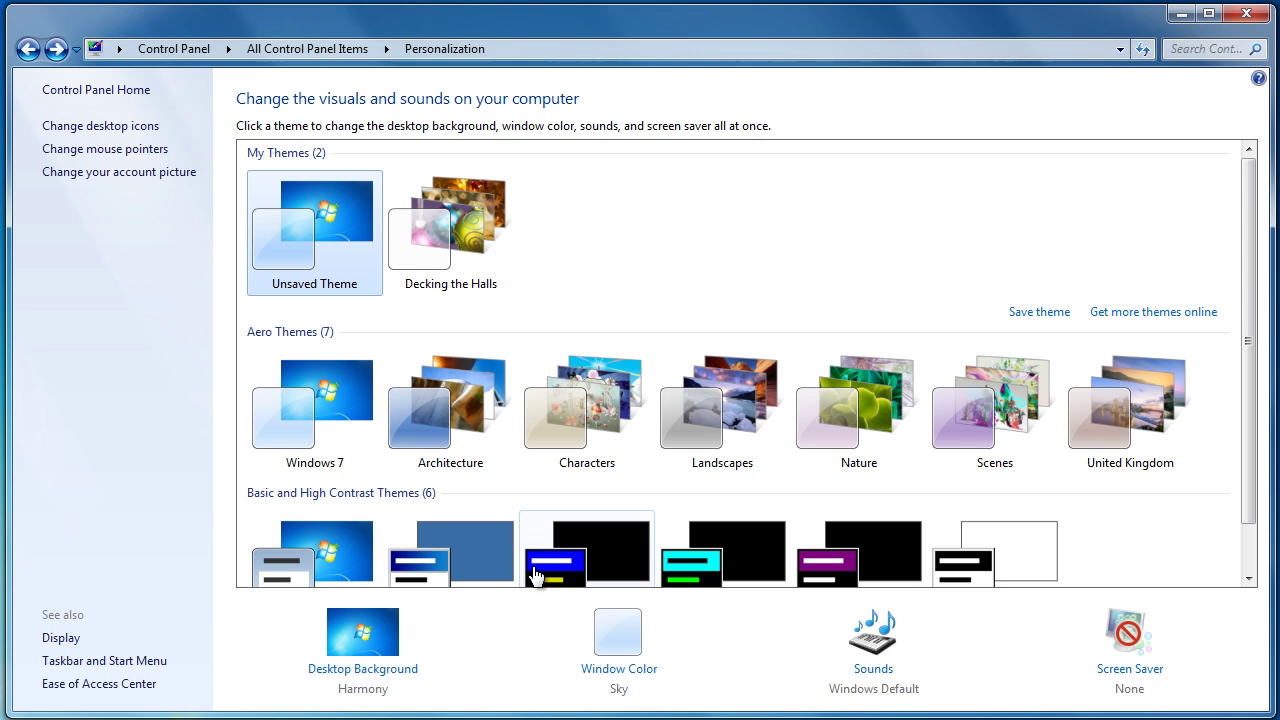
left_click(617, 670)
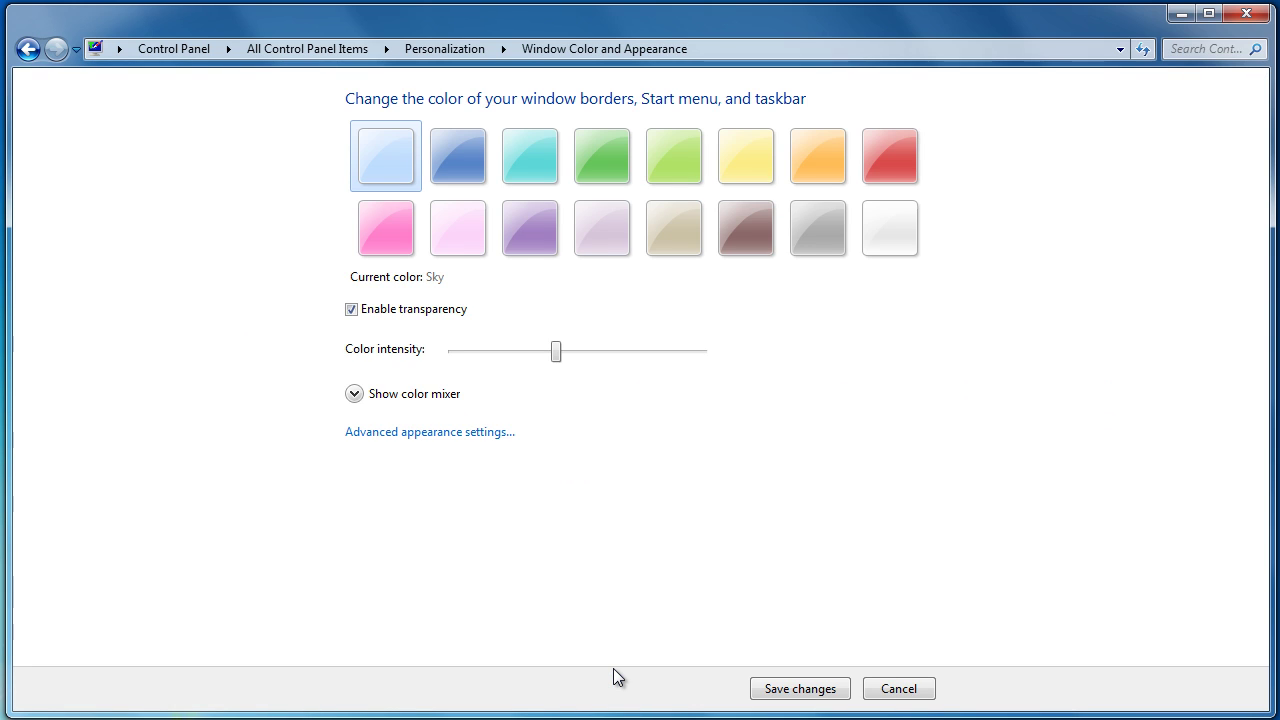
left_click(452, 434)
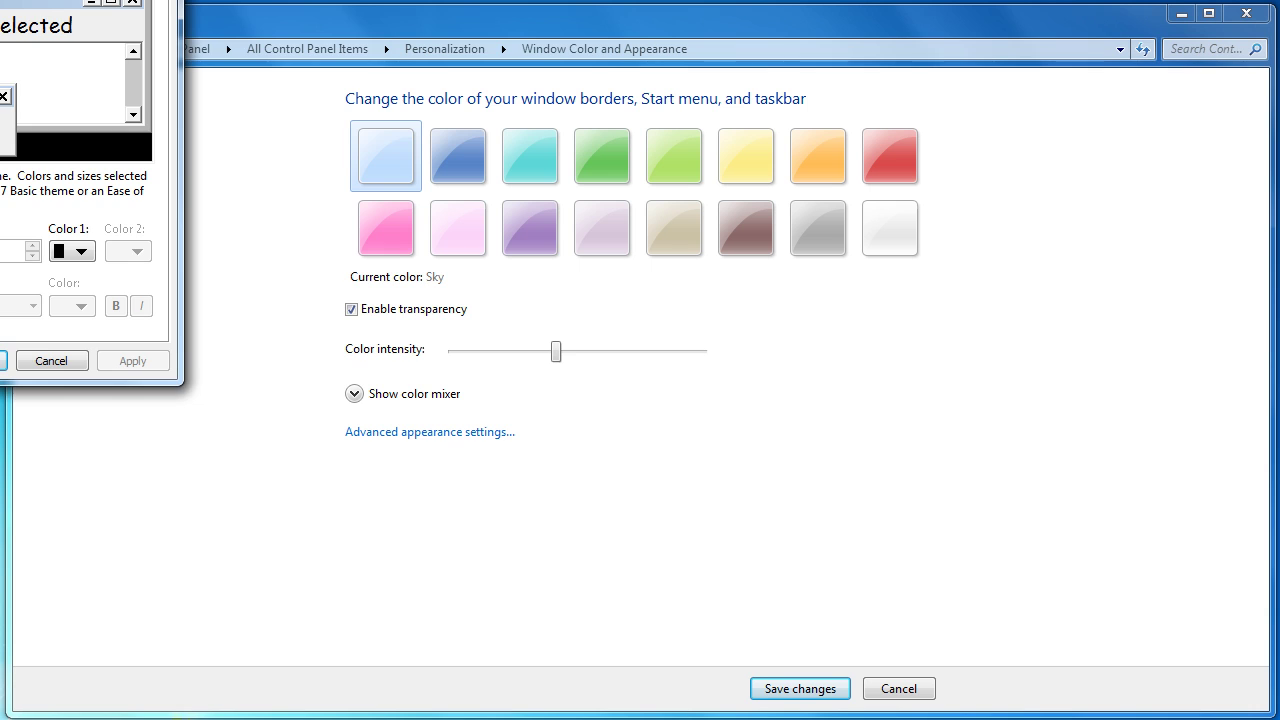
left_click_drag(2, 2, 475, 60)
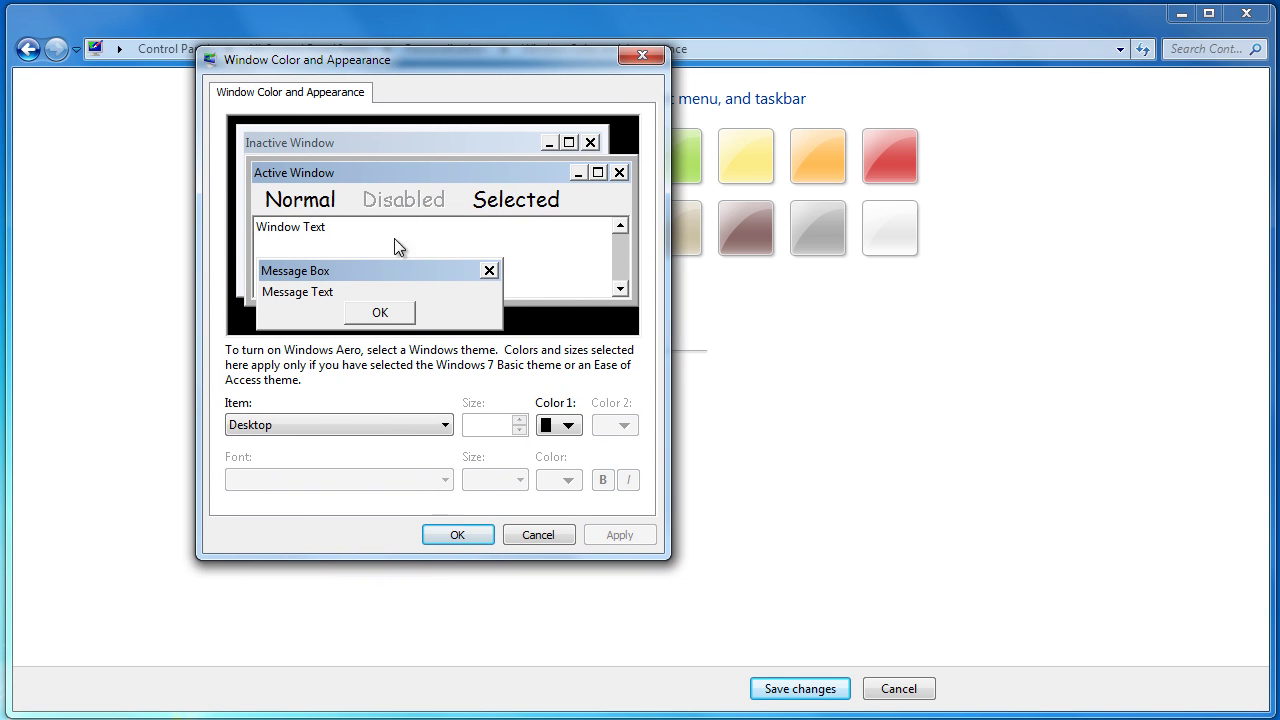
left_click(291, 204)
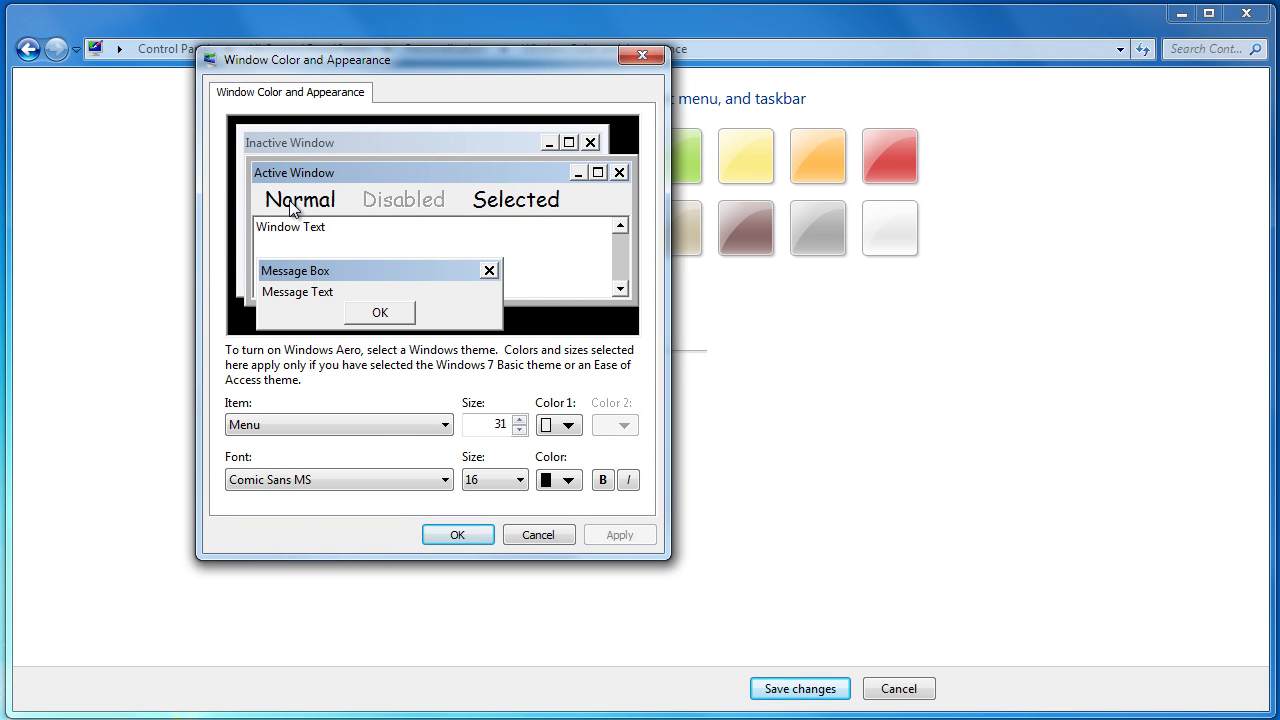
Change the Menu item's font to Arial at size 9.
left_click(518, 420)
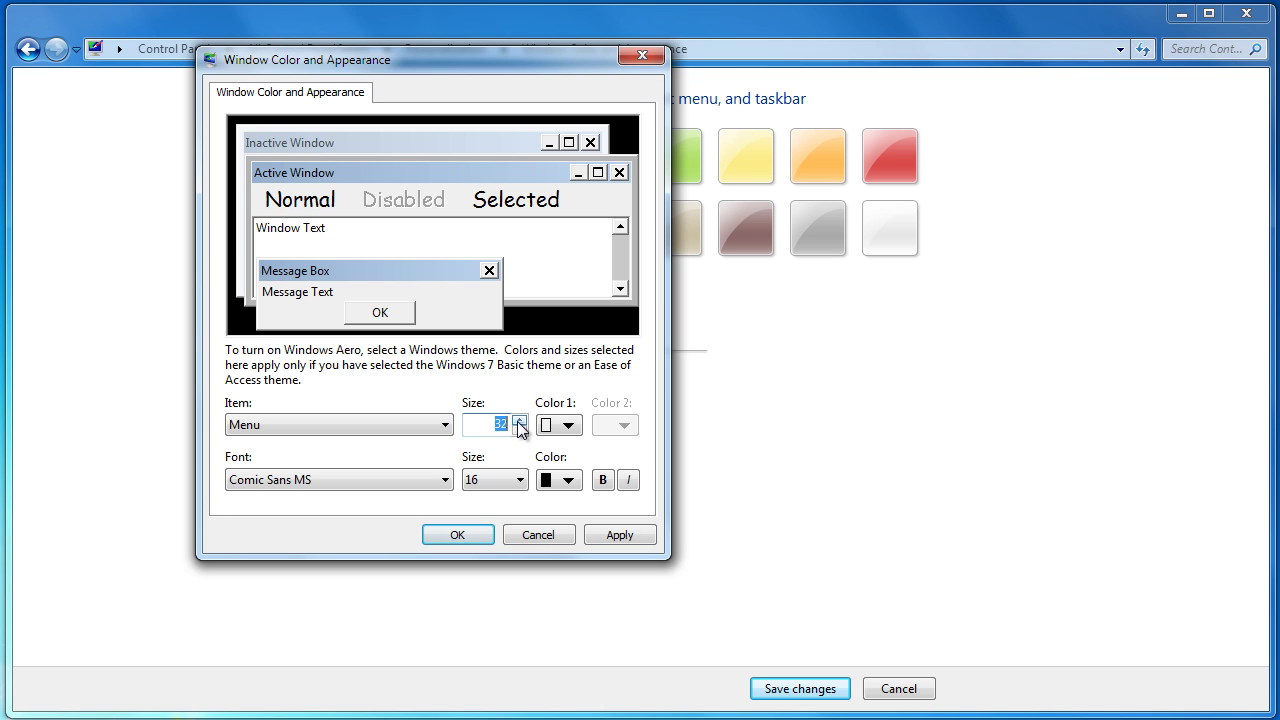
left_click(520, 480)
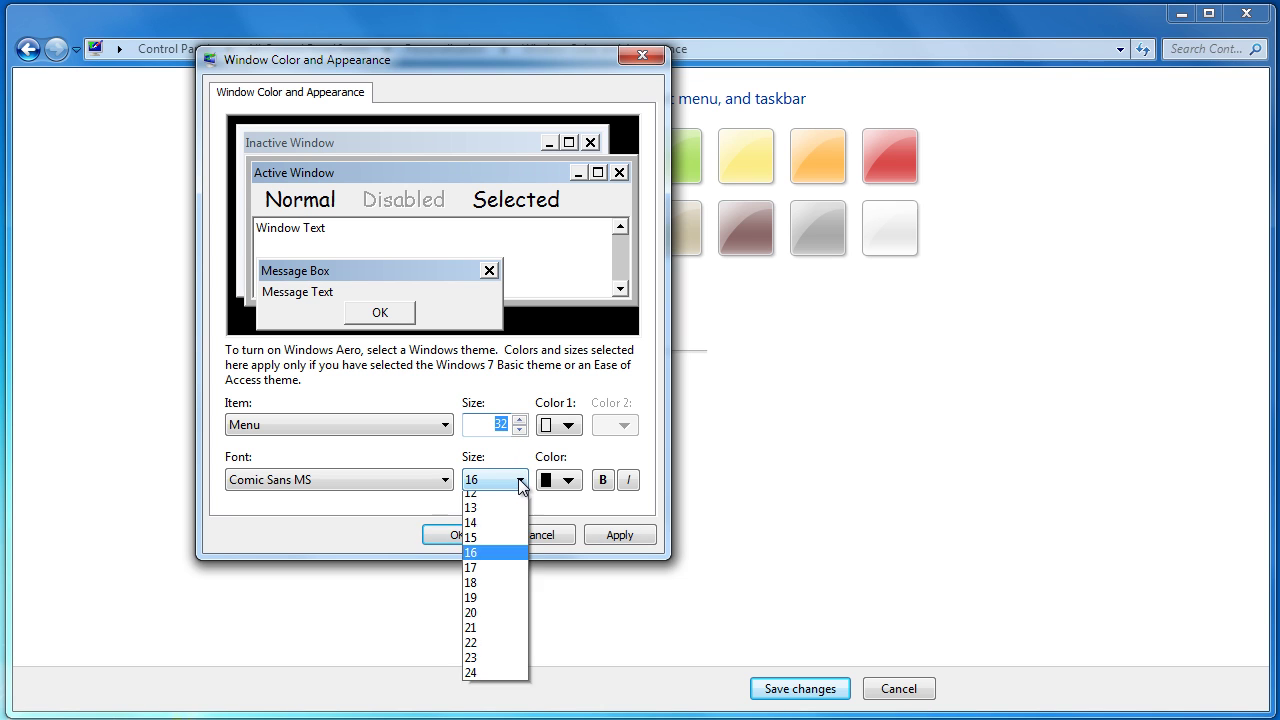
left_click(484, 537)
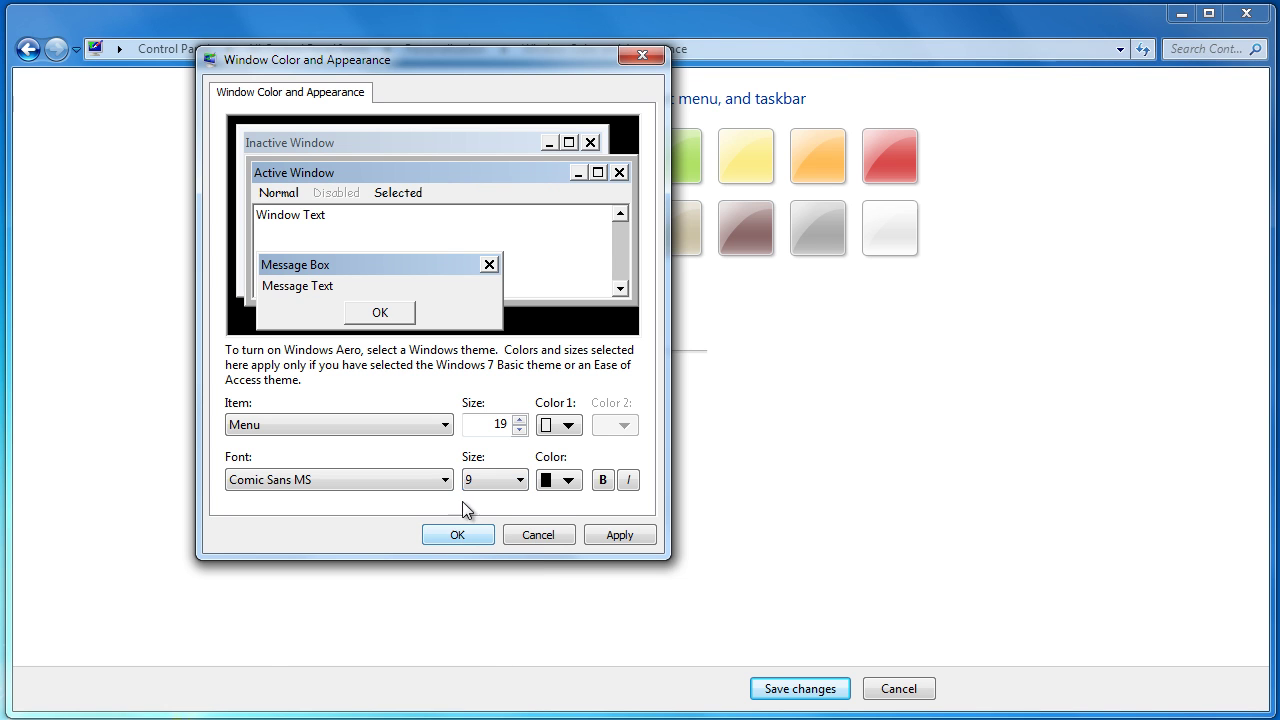
left_click(445, 480)
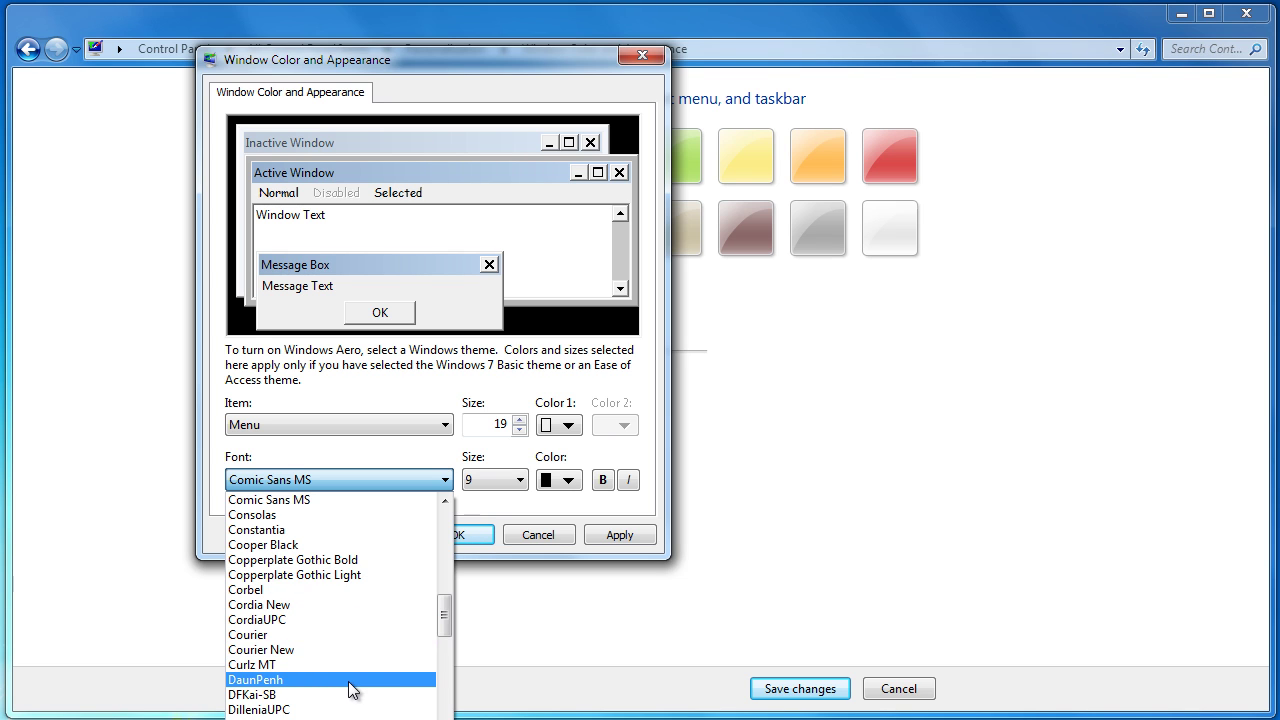
left_click_drag(446, 615, 460, 533)
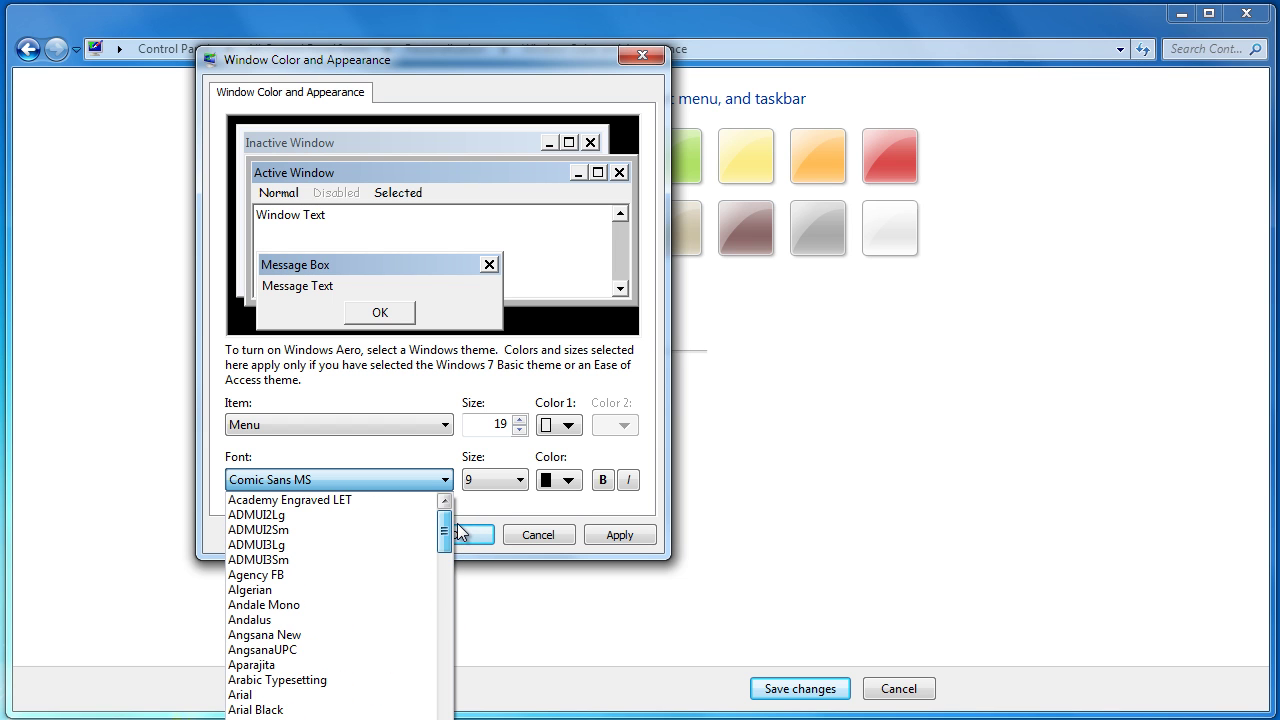
left_click(268, 703)
Apply and confirm the new menu font, then save the window appearance changes.
left_click(619, 535)
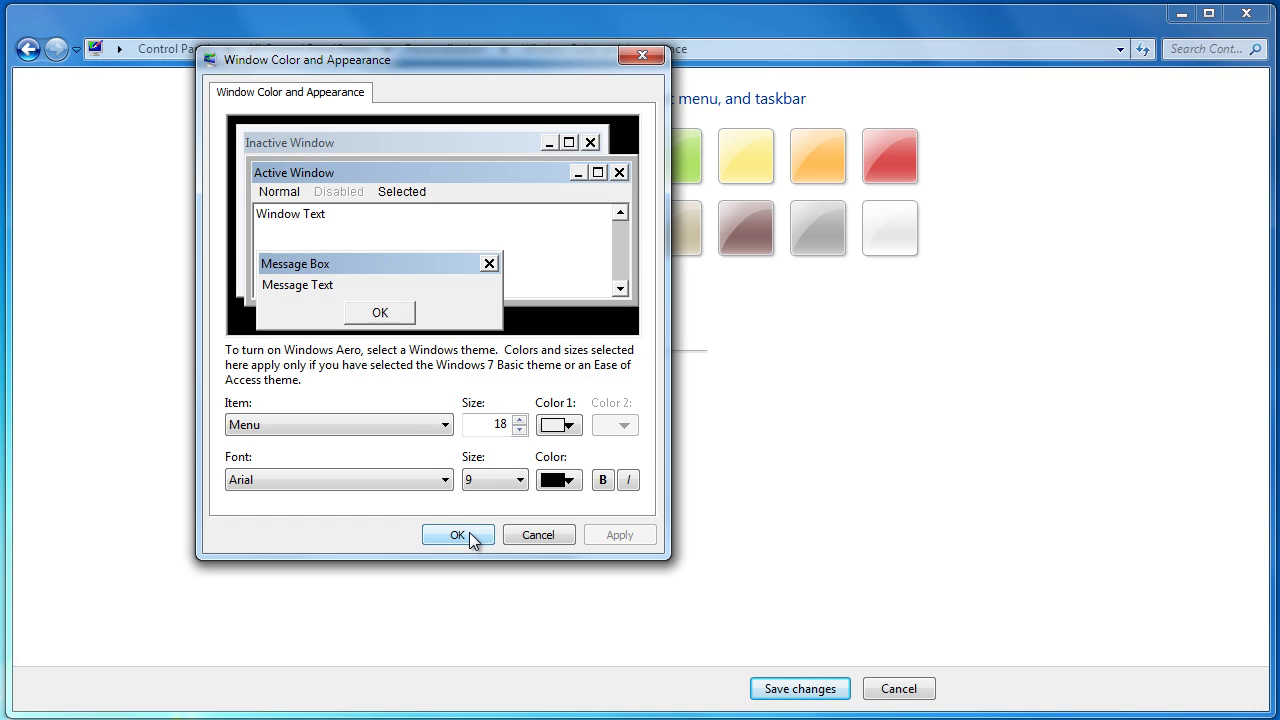
left_click(467, 535)
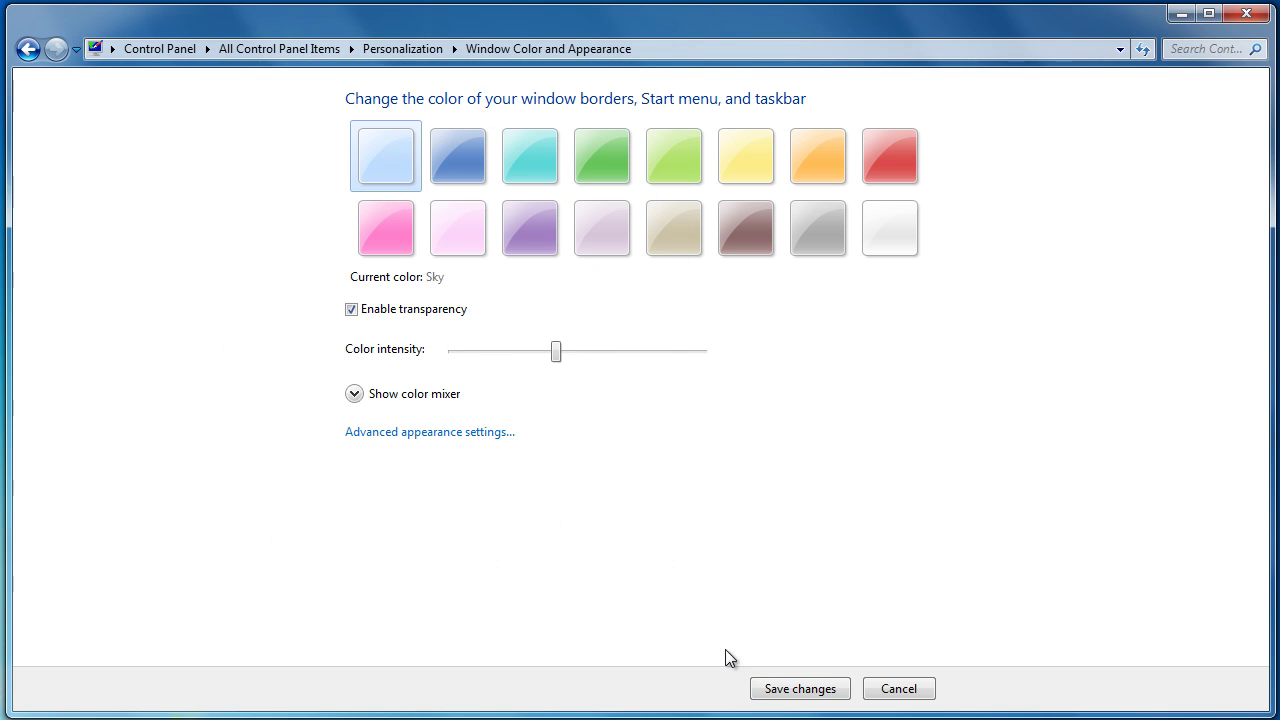
left_click(806, 689)
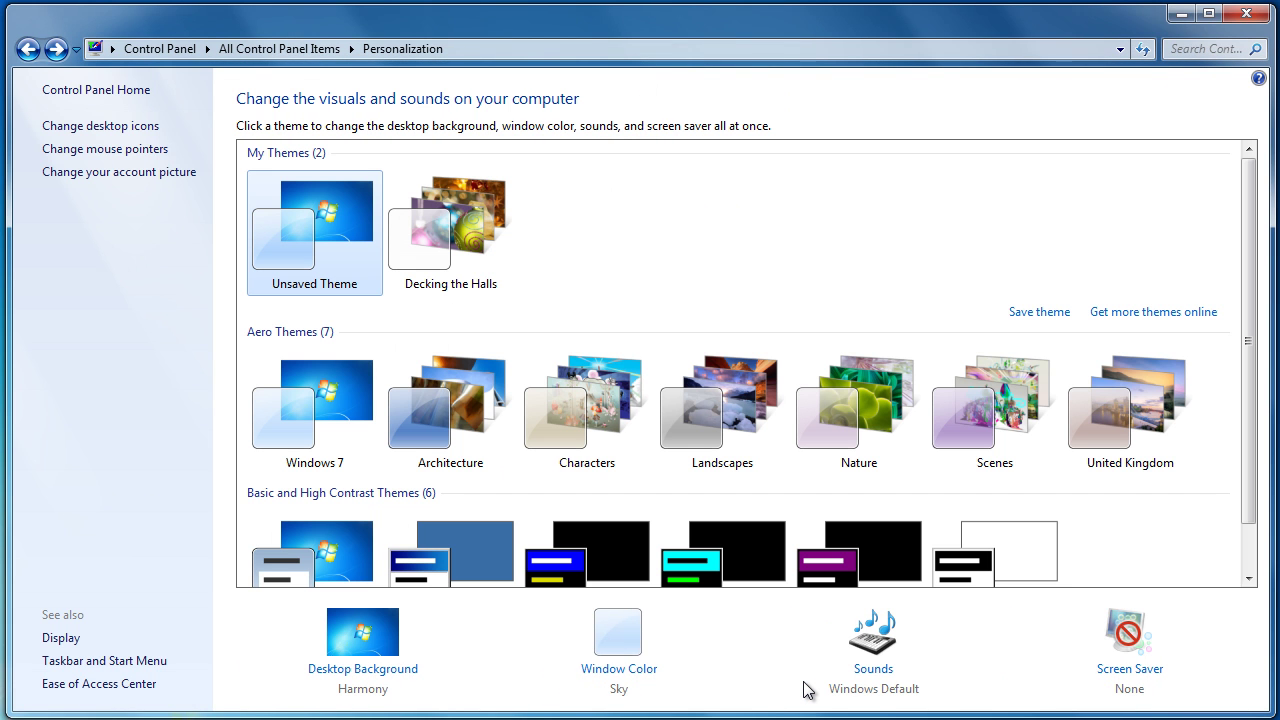